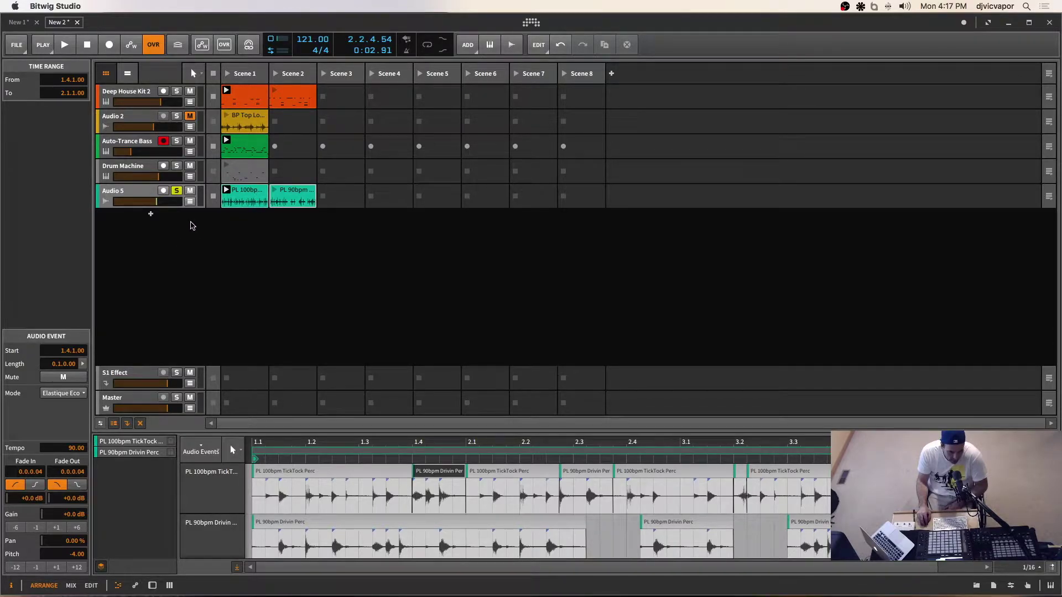
Turn off Solo on the Audio 5 track.
click(177, 191)
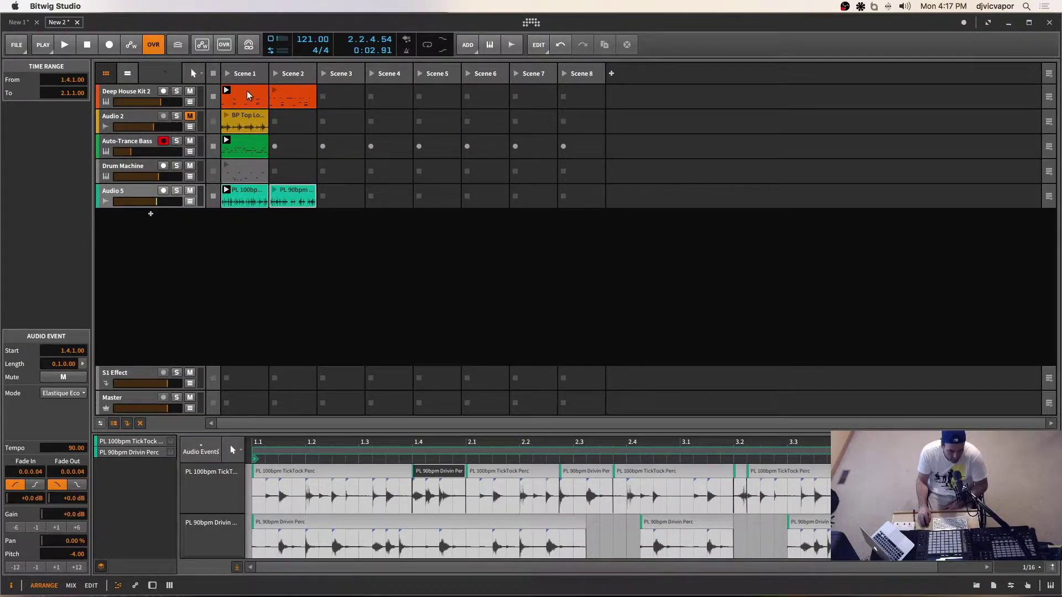
Remove only the PL 90bpm Drivin Perc clip from Audio 5's Scene 2, then replay Scene 1.
click(231, 76)
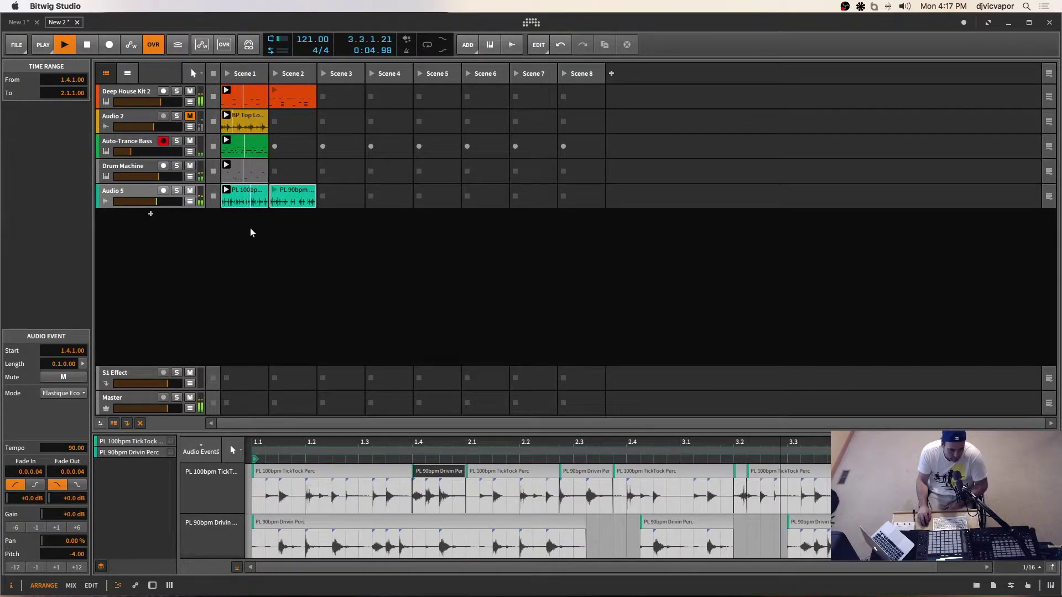
click(283, 192)
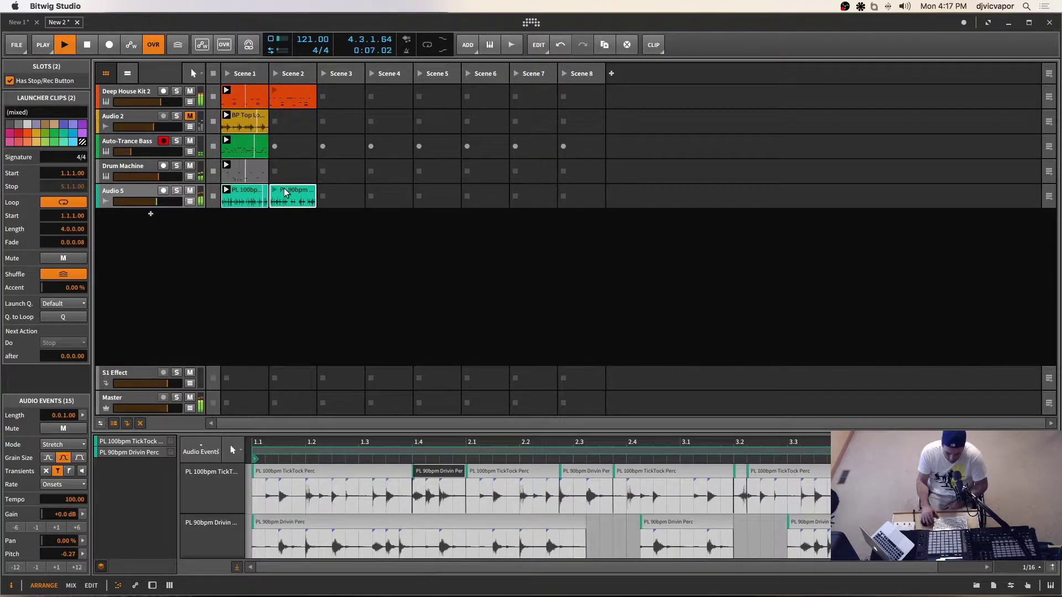
key(Delete)
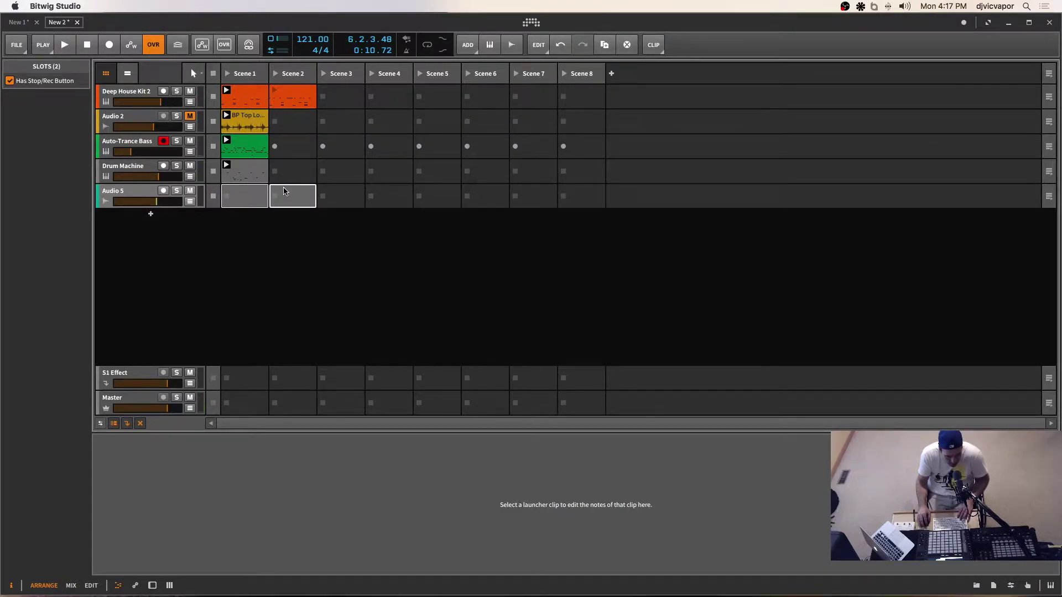
key(super+z)
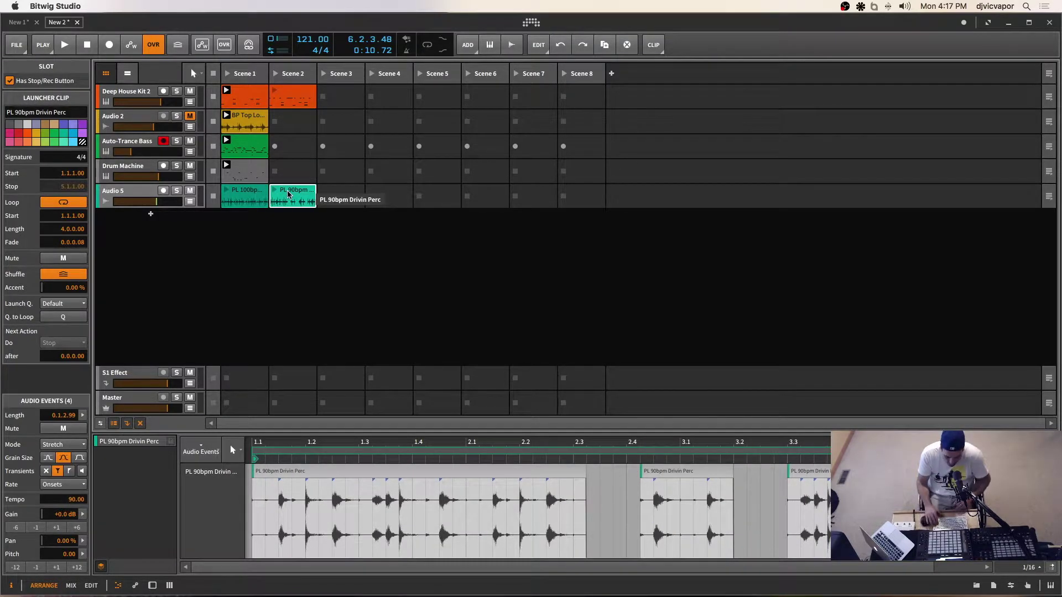
key(Delete)
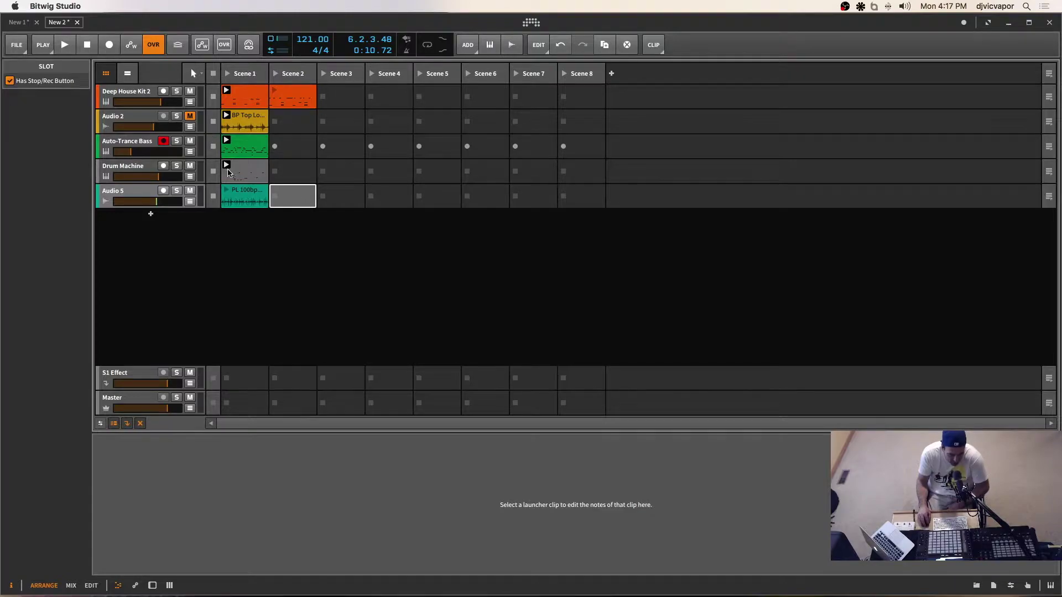
click(227, 72)
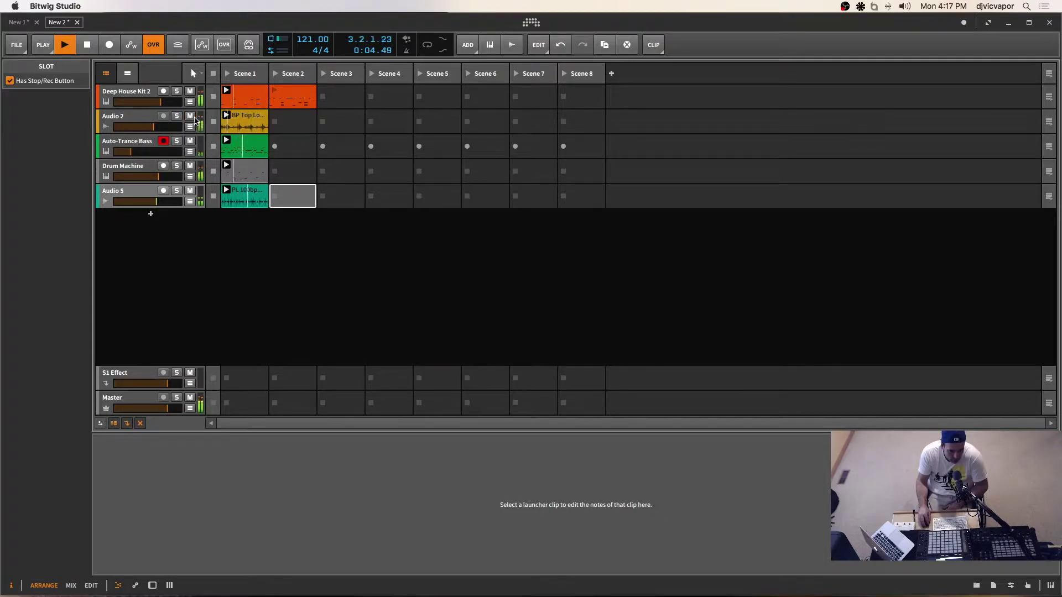
click(147, 118)
Stop playback, delete the Audio 2 track, and relaunch Scene 1.
key(space)
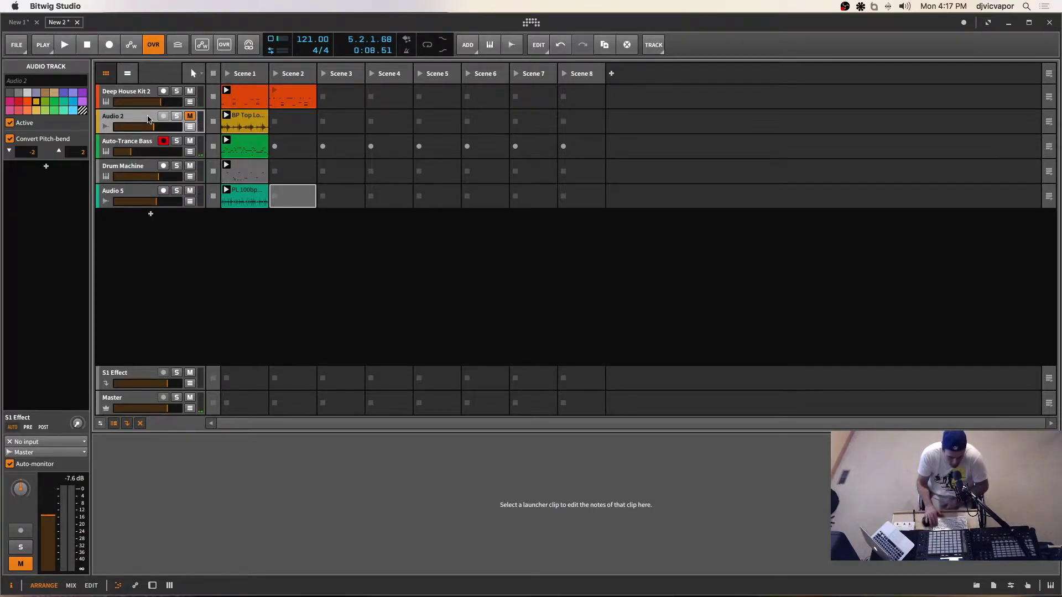
key(Delete)
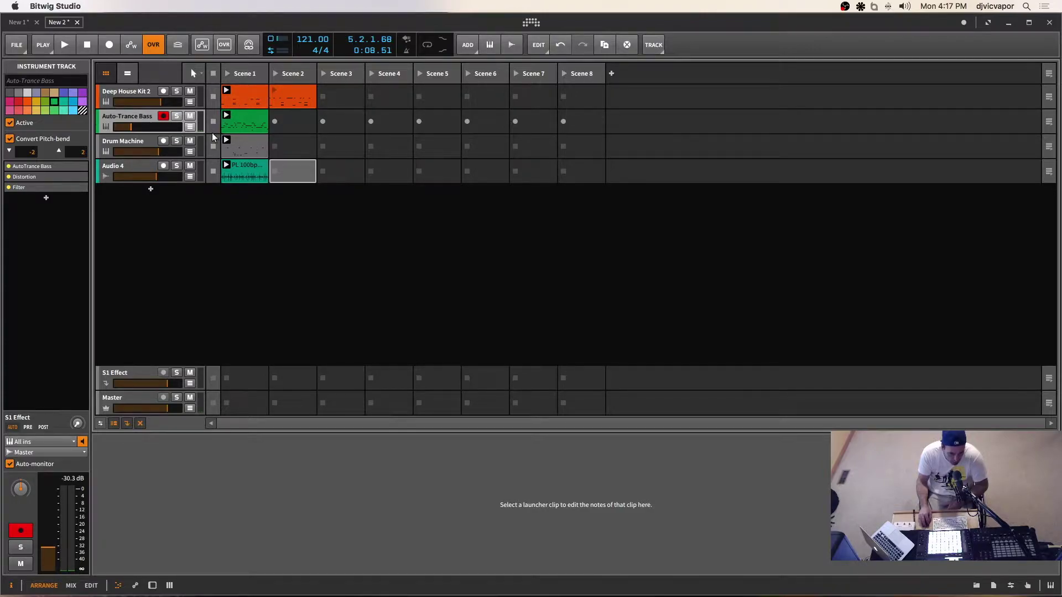
click(228, 74)
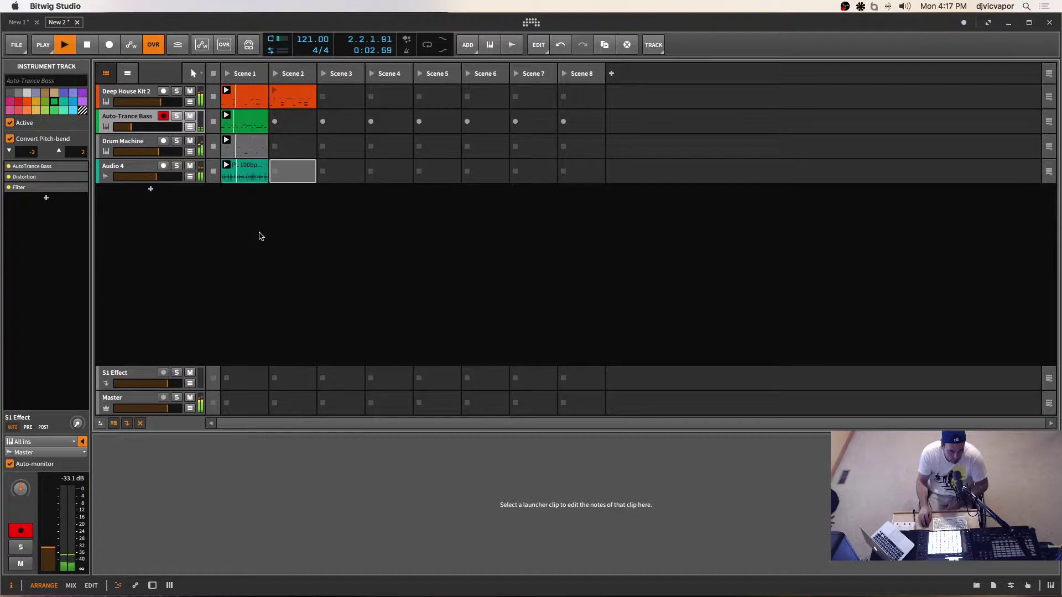
Lower Audio 4 slightly, raise Drum Machine to about -1.3 dB and Deep House Kit 2 to about -0.4 dB.
drag(157, 177, 155, 167)
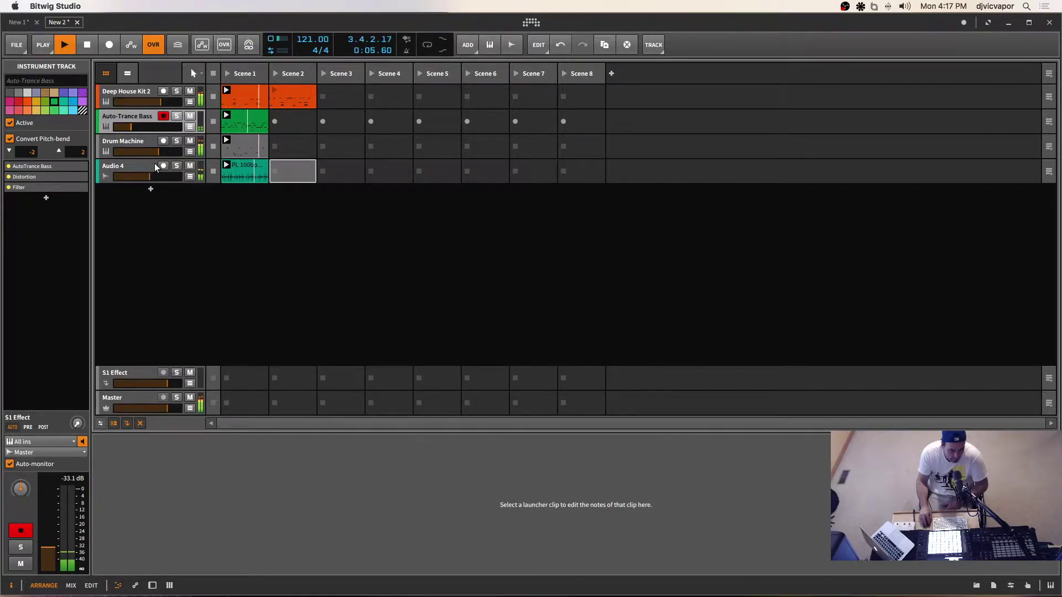
click(176, 141)
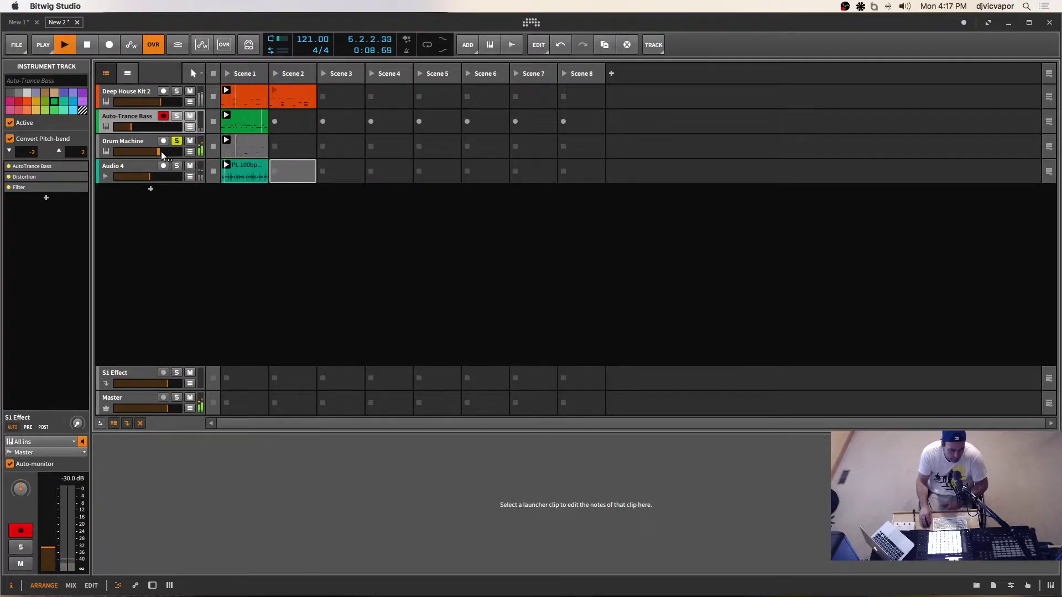
drag(160, 152, 164, 152)
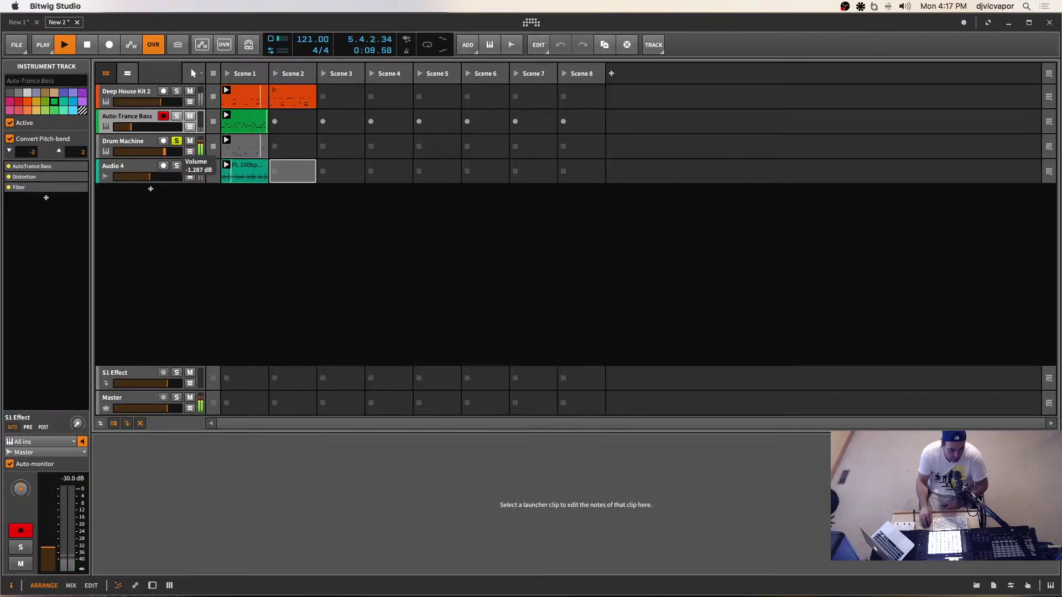
click(176, 142)
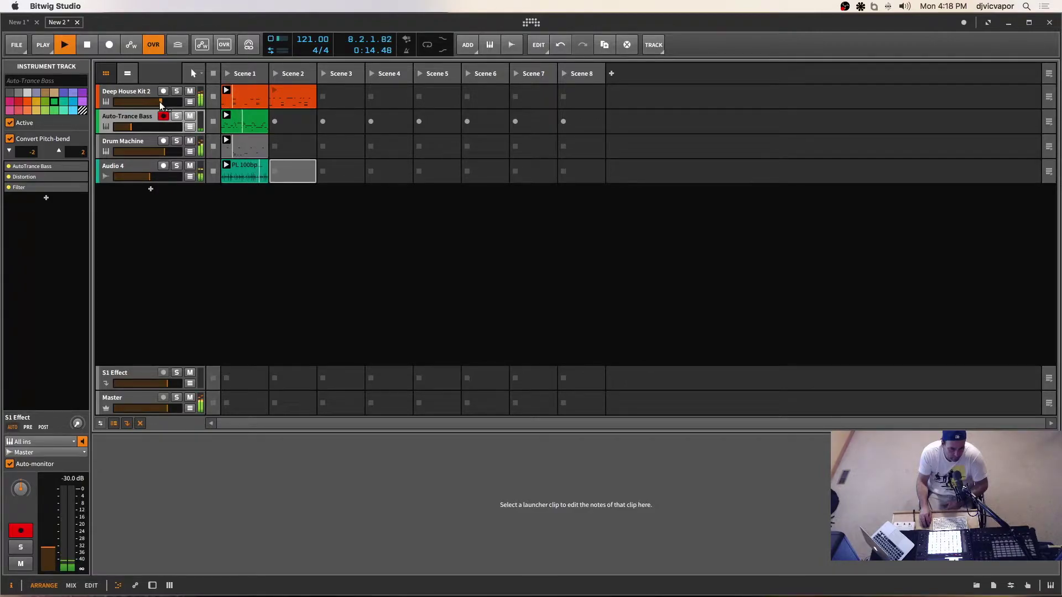
drag(160, 101, 170, 104)
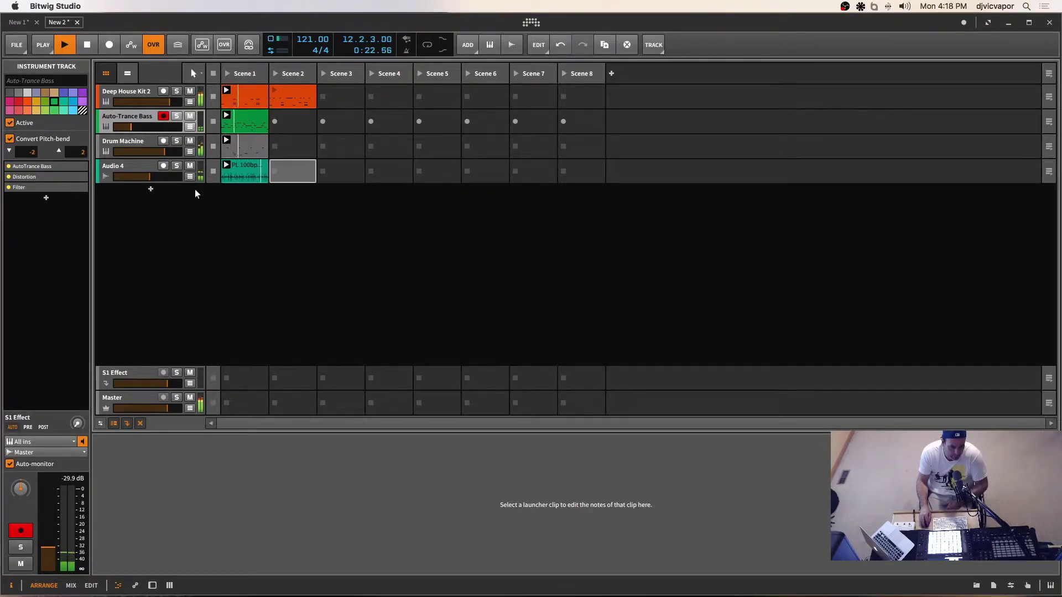
Stop playback, restart it from the beginning, then stop again.
key(space)
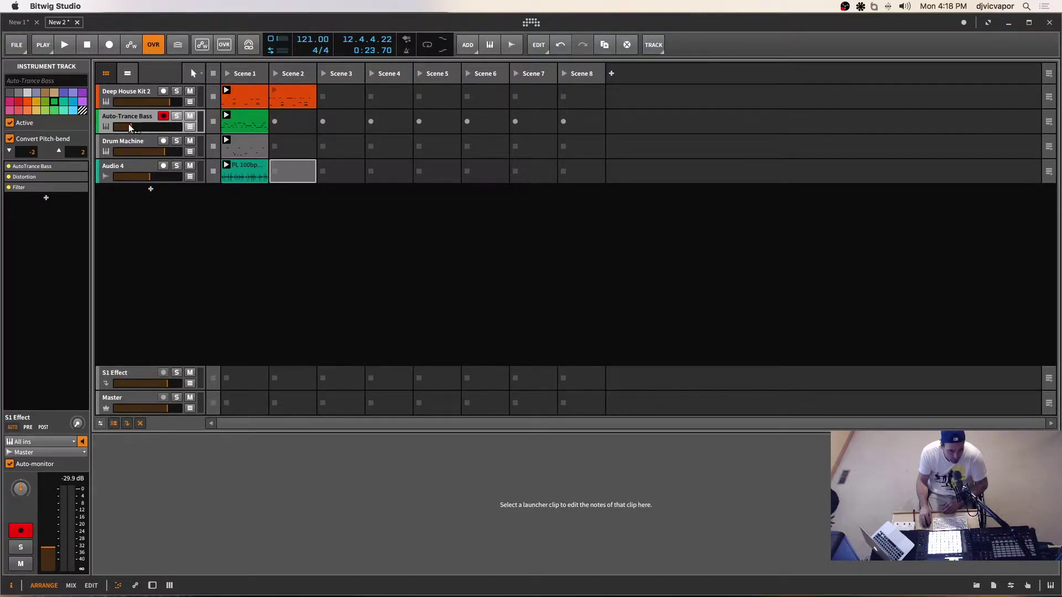
key(space)
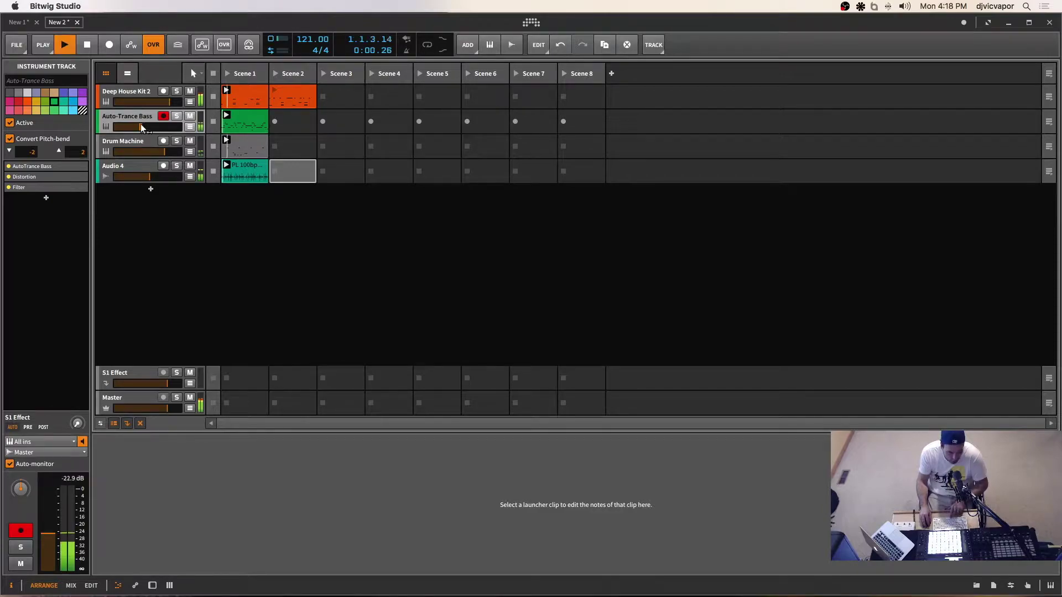
key(space)
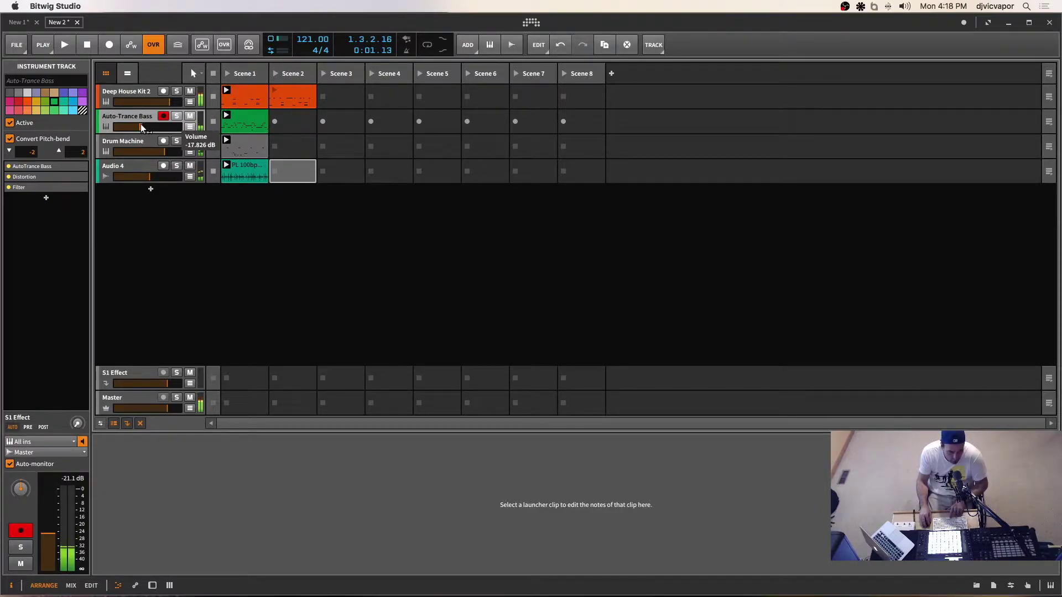
right_click(253, 205)
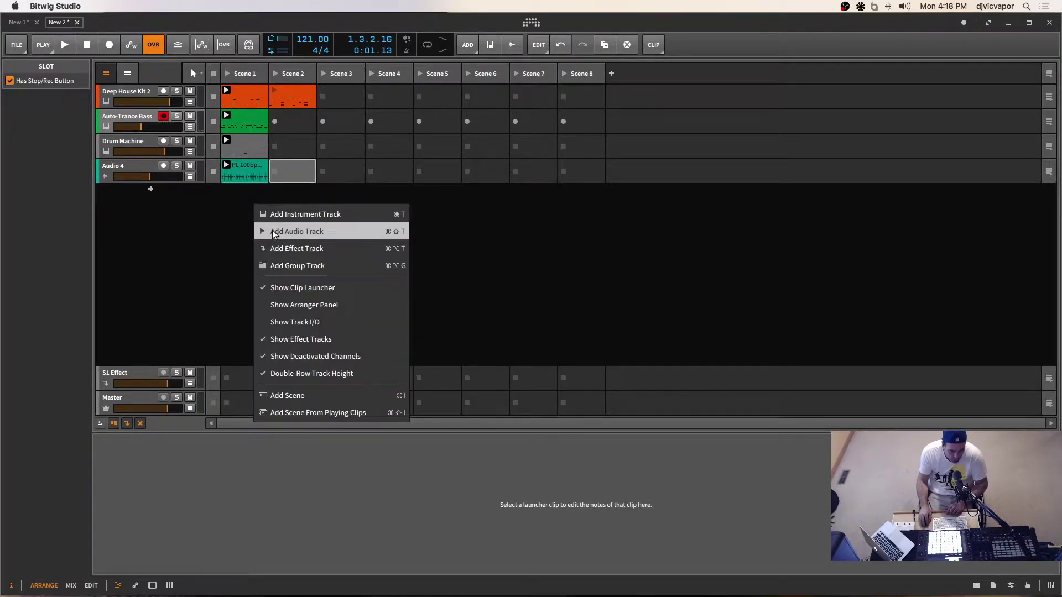
Add a new audio track and browse its slot to Neon Future Synths > Synth Loops [81-100 Bpm].
click(272, 231)
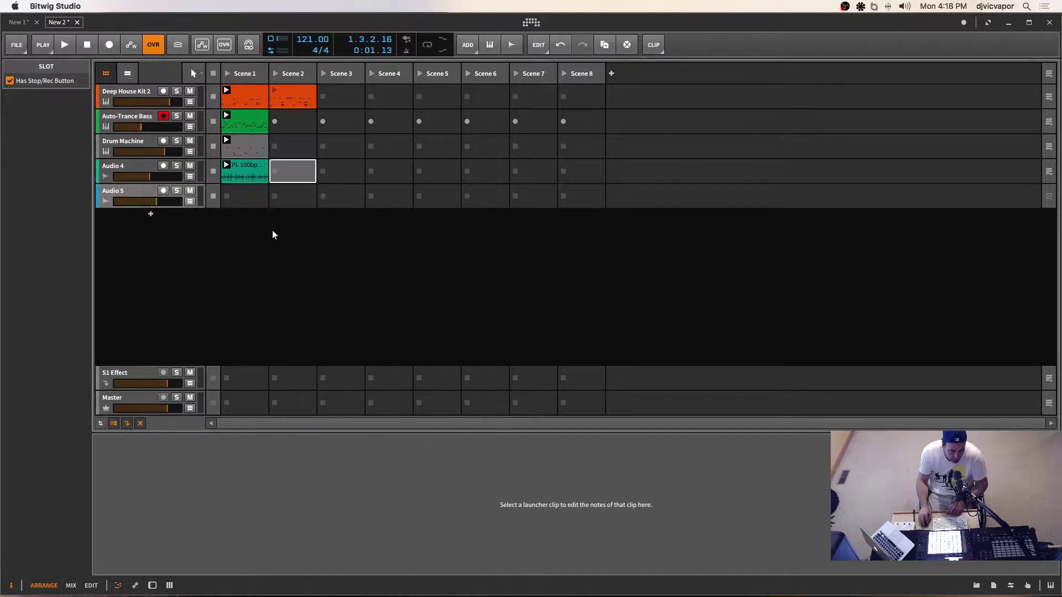
double_click(252, 196)
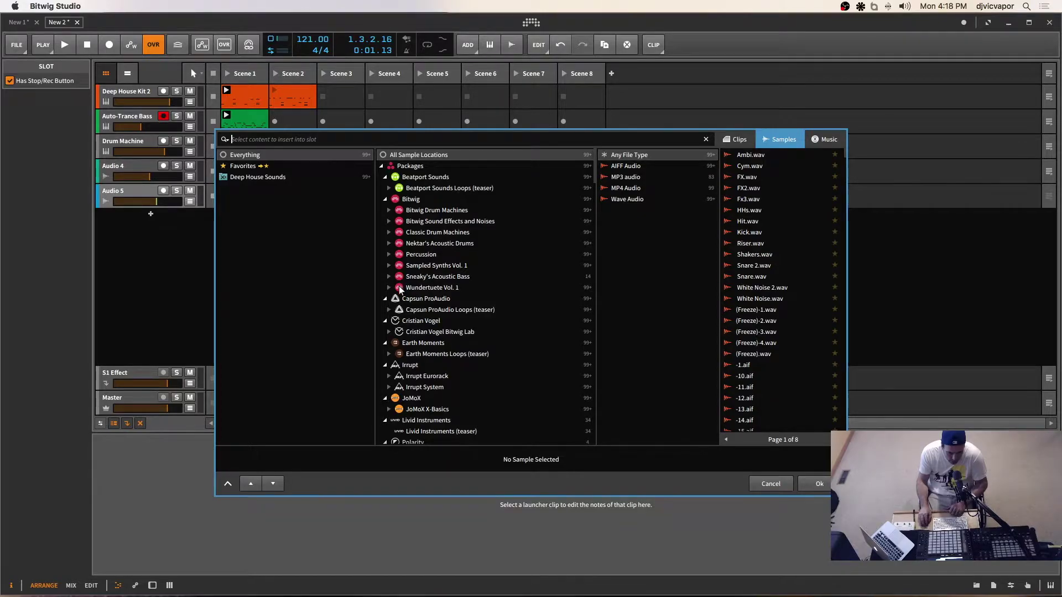
scroll(400, 286, down, 5)
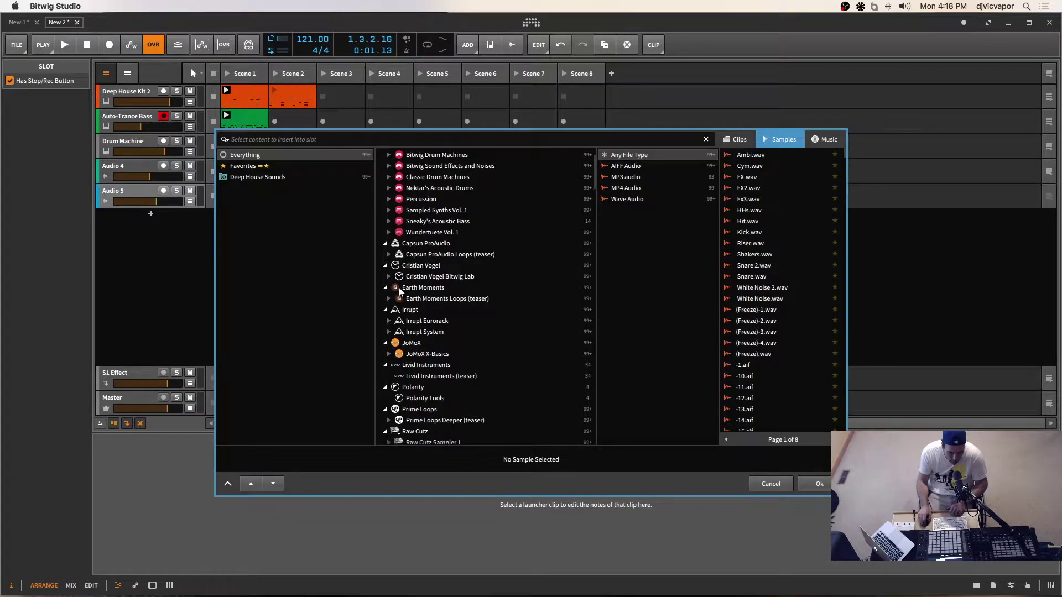
scroll(399, 288, down, 4)
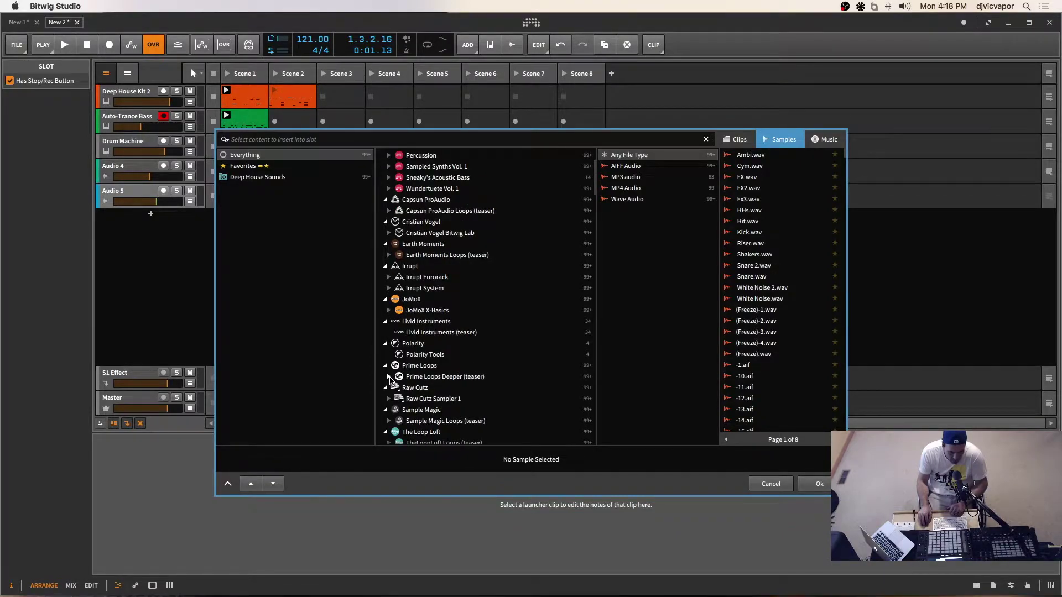
click(389, 377)
scroll(459, 348, down, 4)
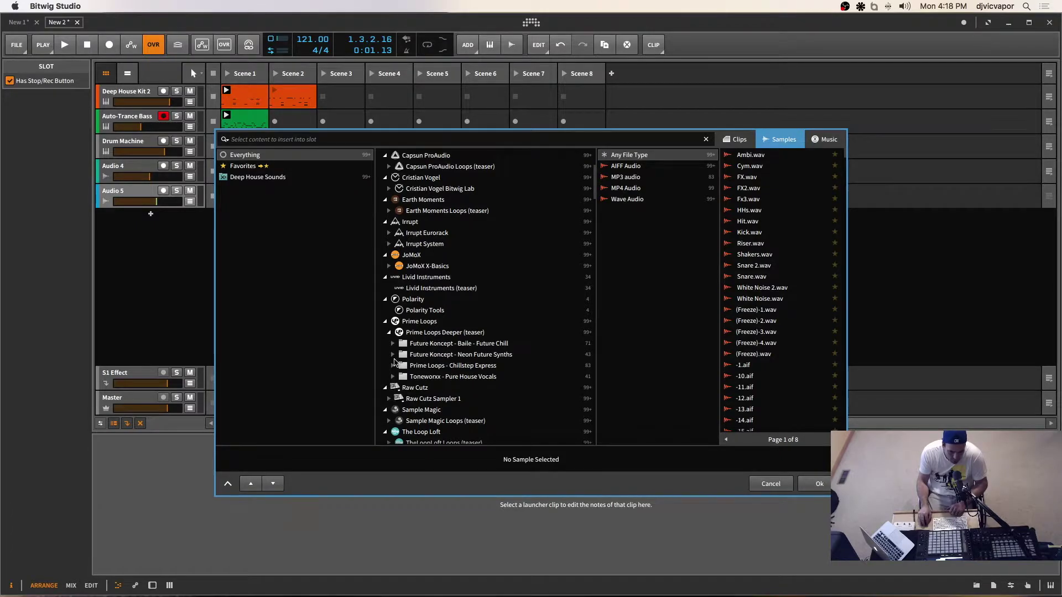
click(393, 355)
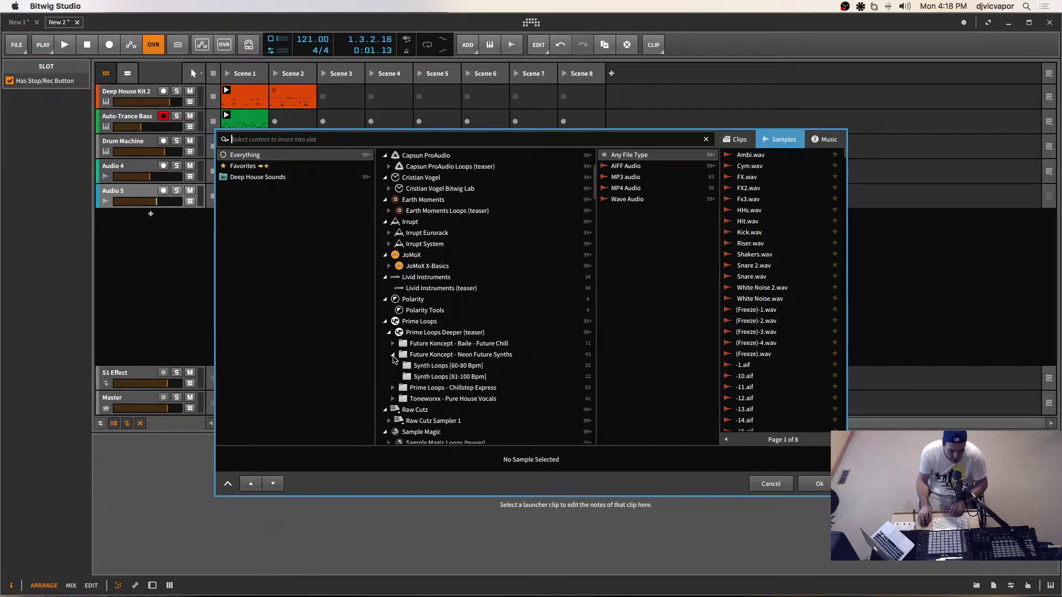
click(413, 378)
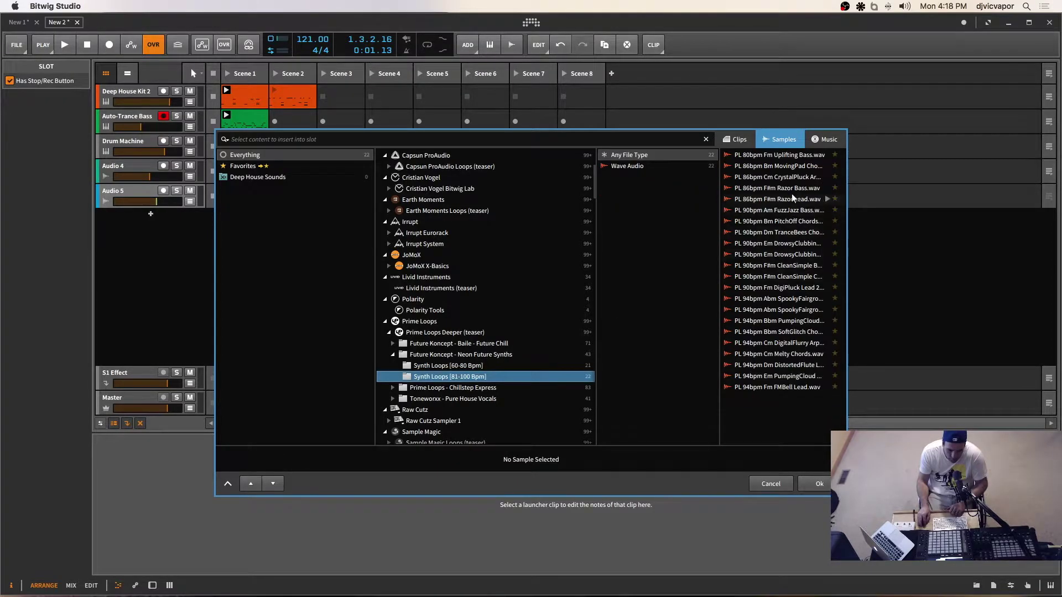
Audition the synth loops and load PL 90bpm Fm DigiPluck Lead 2 into Audio 5's Scene 1.
click(764, 232)
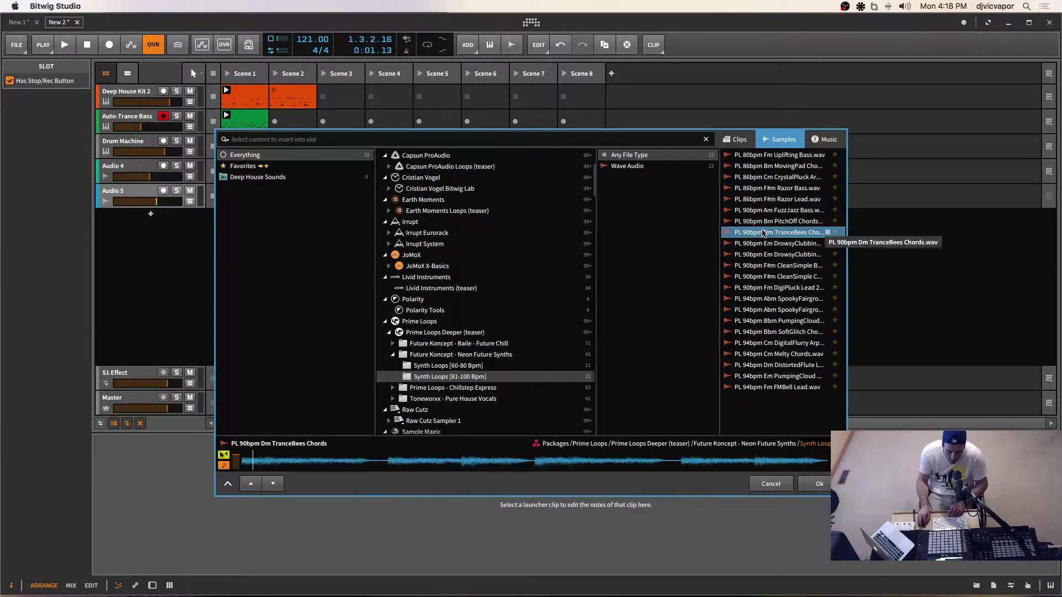
key(Down)
key(Down)
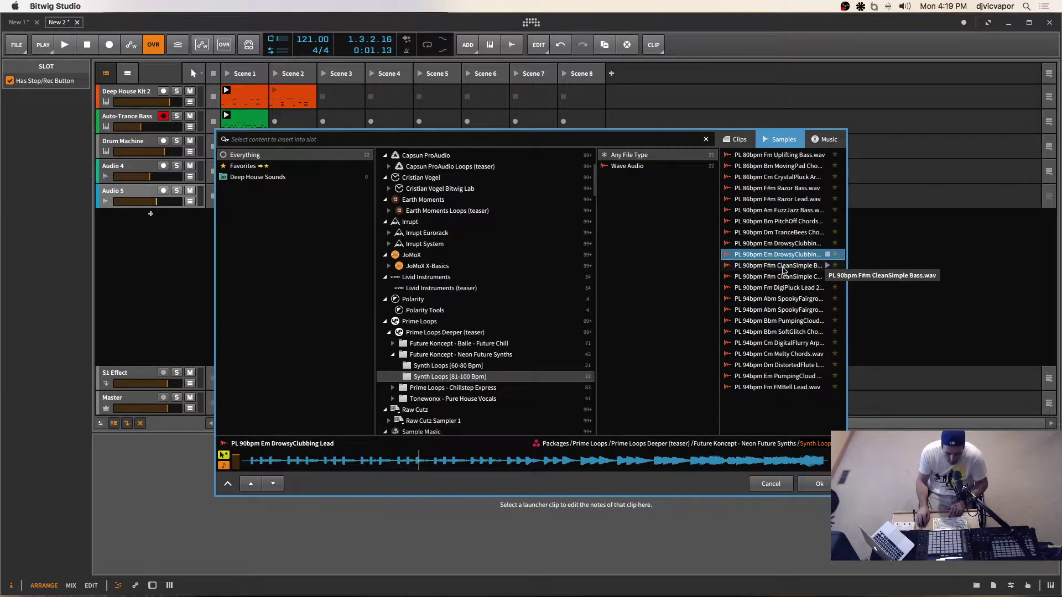
click(782, 266)
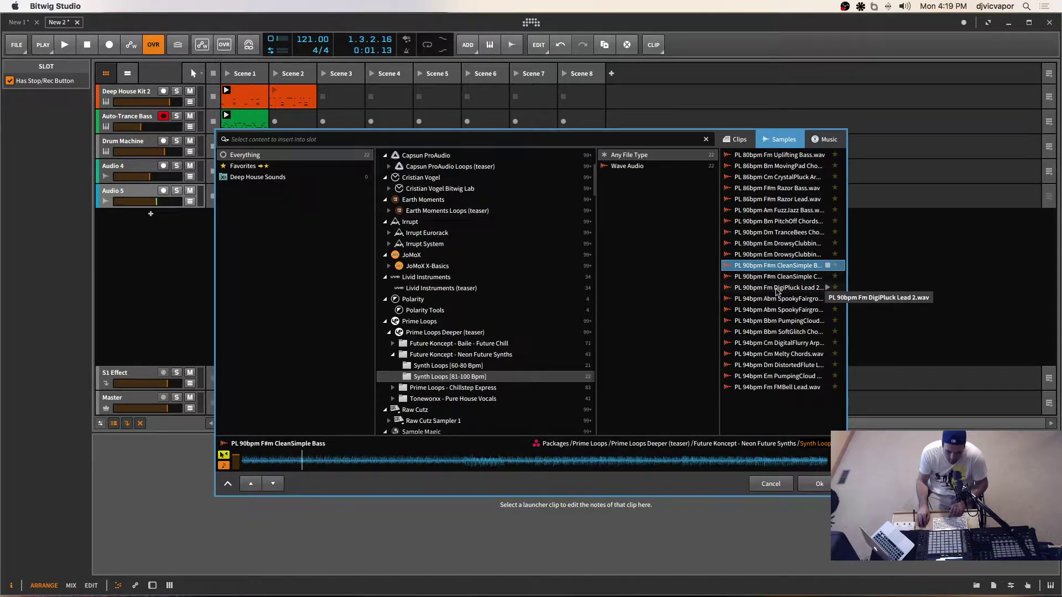
click(777, 289)
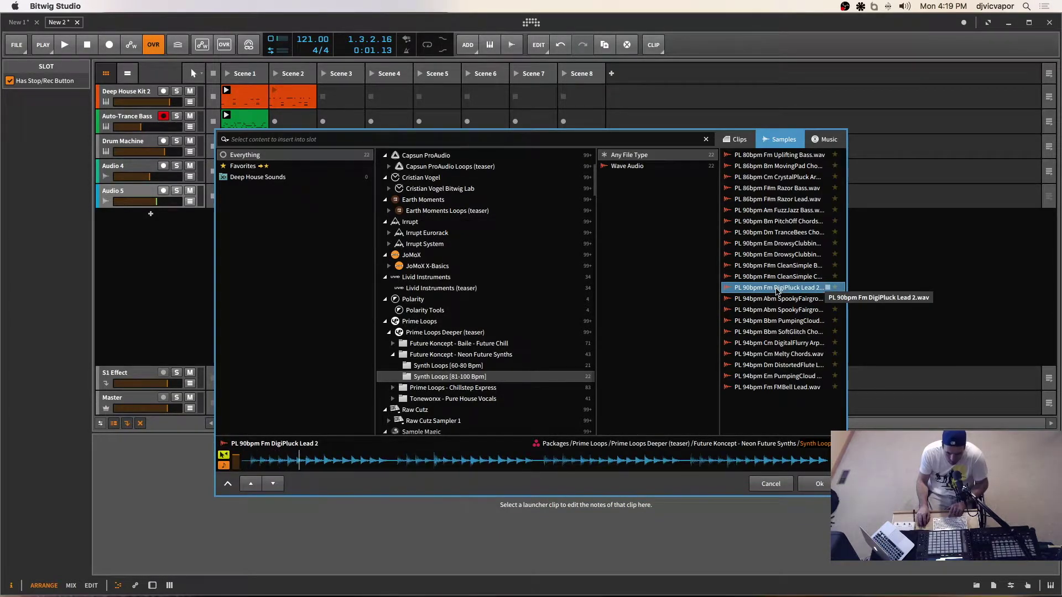
click(819, 484)
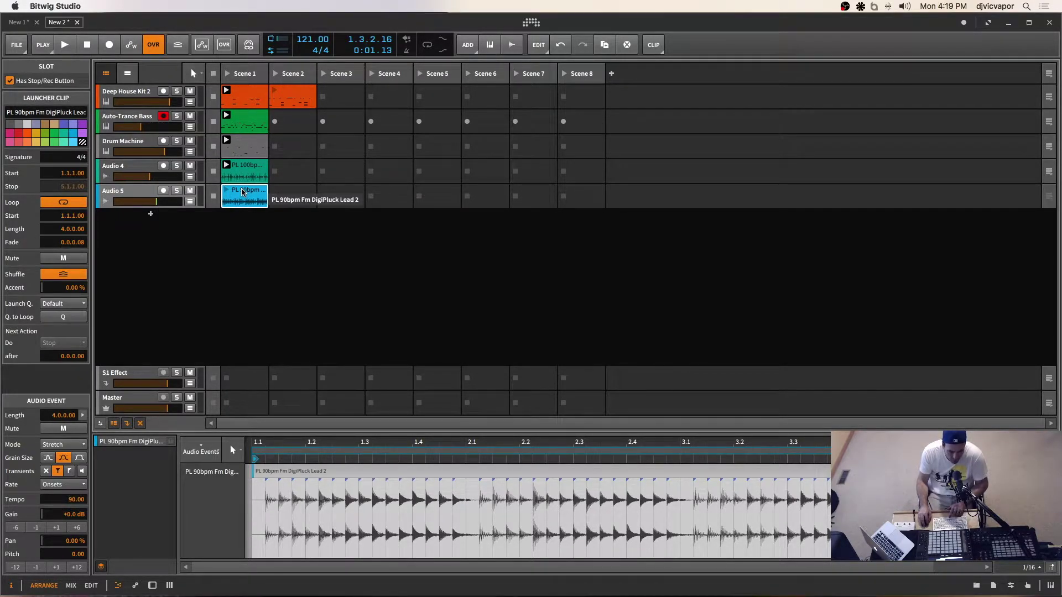
Move the Audio 5 clip to Scene 4 and duplicate the Deep House Kit 2 drum clip into Scene 2.
drag(243, 191, 376, 193)
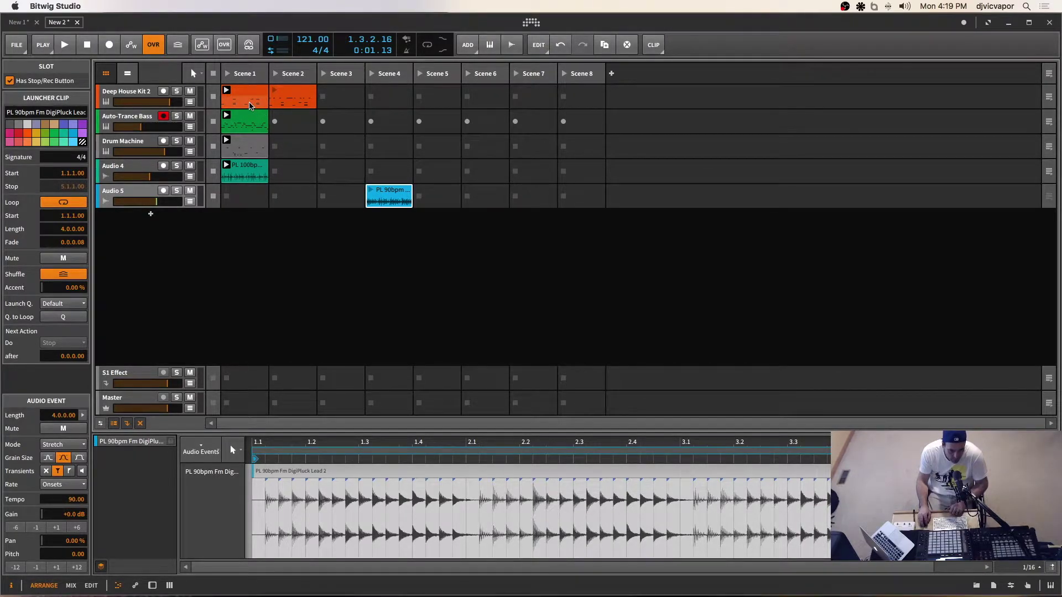
click(291, 93)
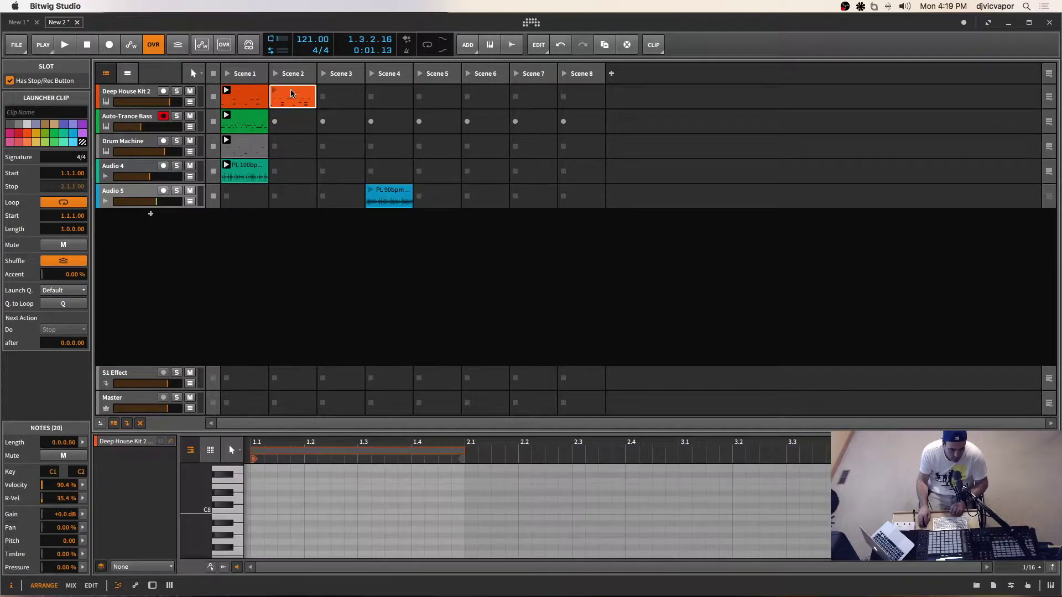
key(Delete)
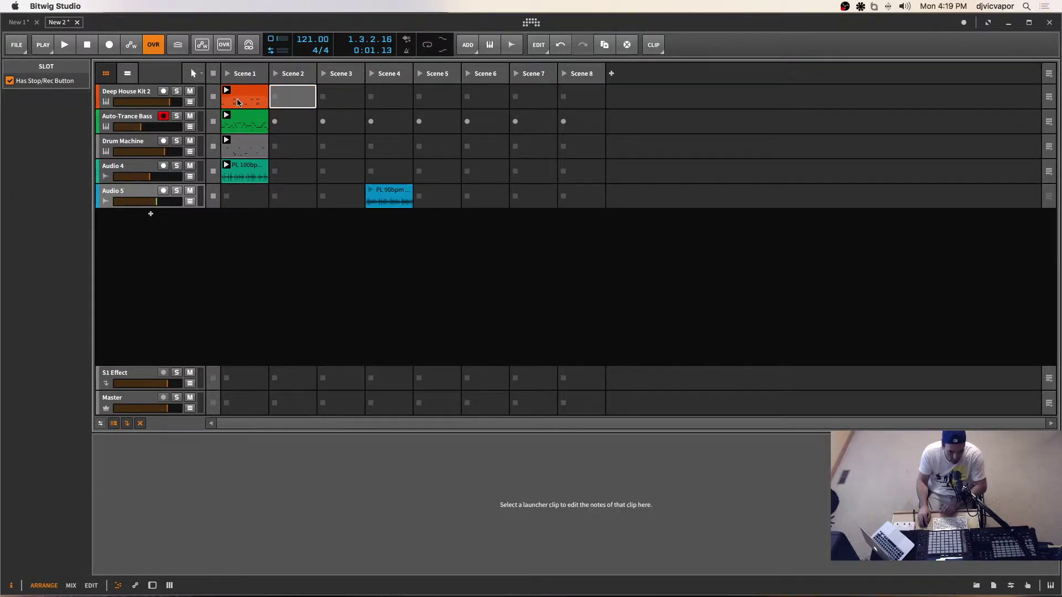
click(245, 93)
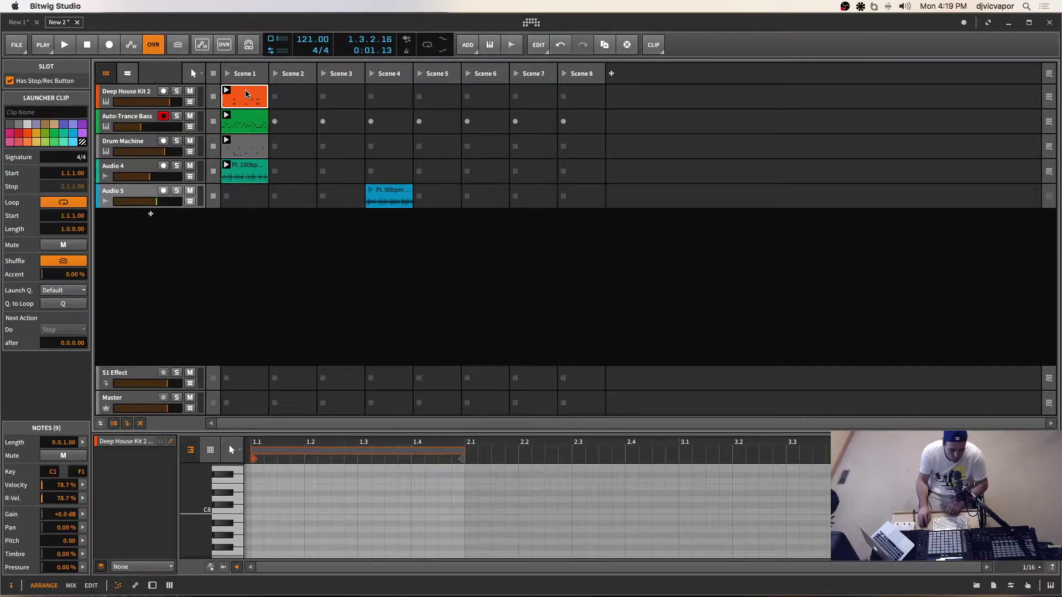
click(604, 45)
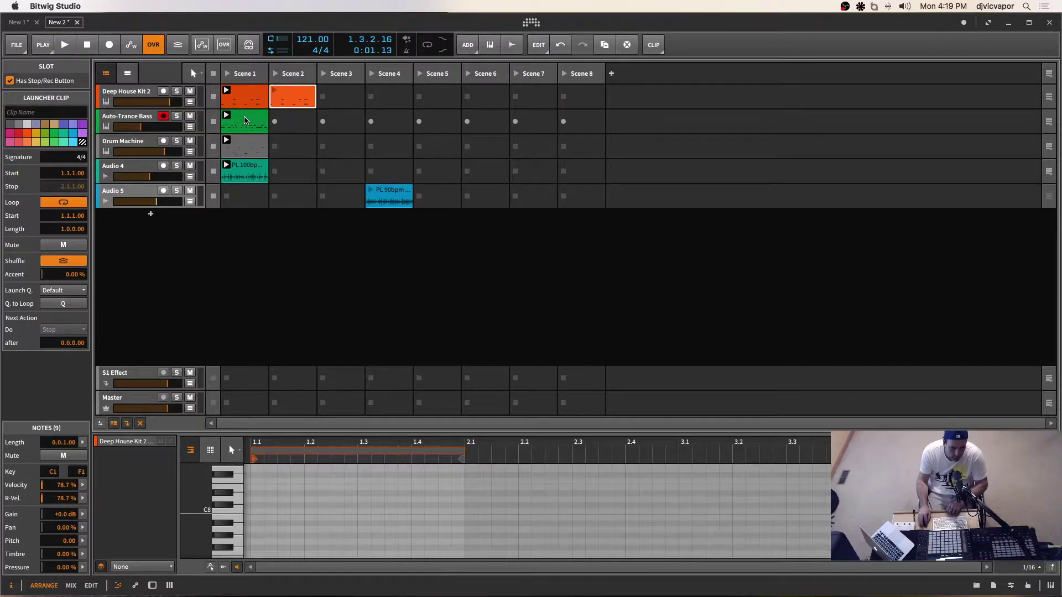
Move Auto-Trance Bass and Audio 4 clips to Scene 3, Drum Machine to Scene 2, and disarm Auto-Trance Bass.
drag(245, 120, 335, 120)
click(166, 117)
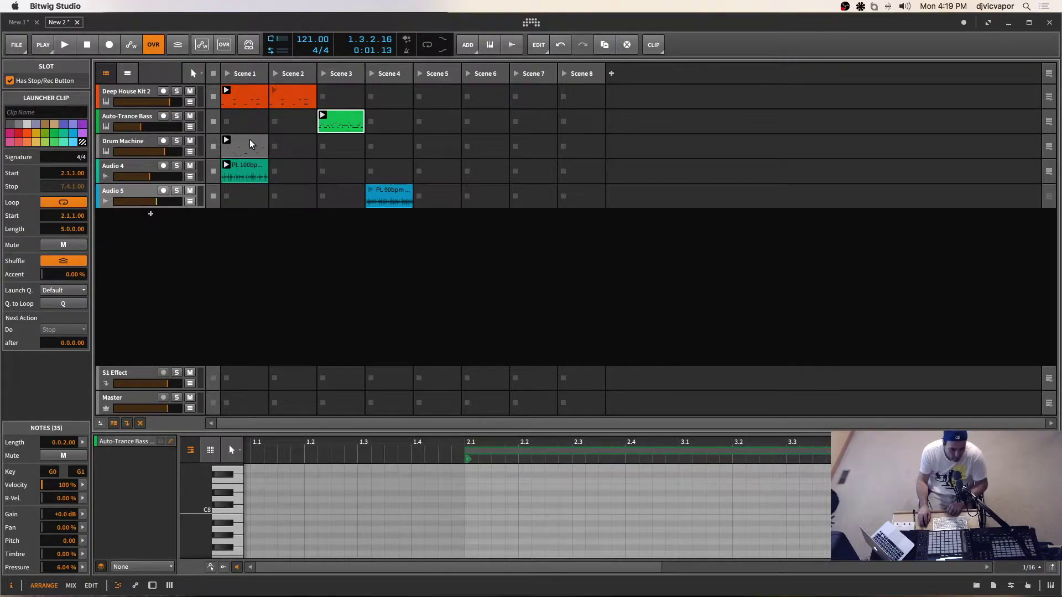
drag(247, 138, 294, 141)
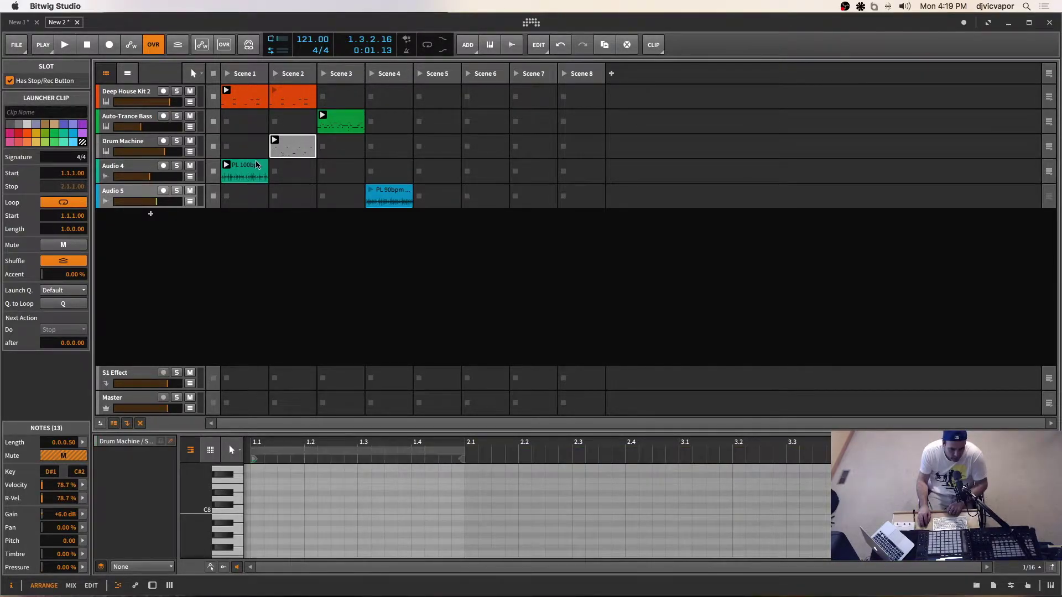
drag(247, 167, 346, 167)
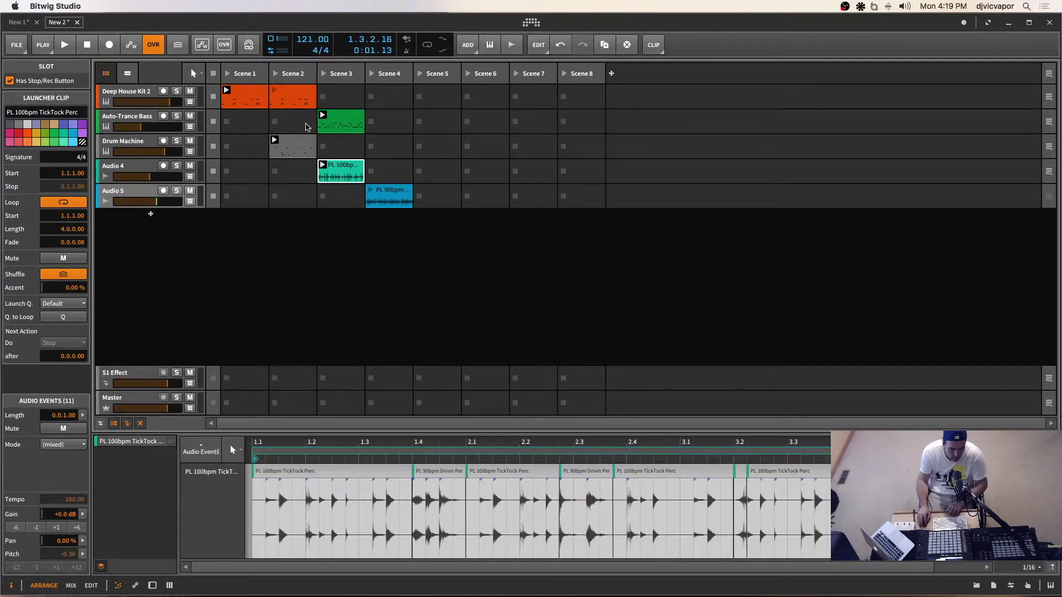
Duplicate the drum, bass, Drum Machine and Audio 4 clips forward so Scene 4 holds all five tracks.
click(292, 88)
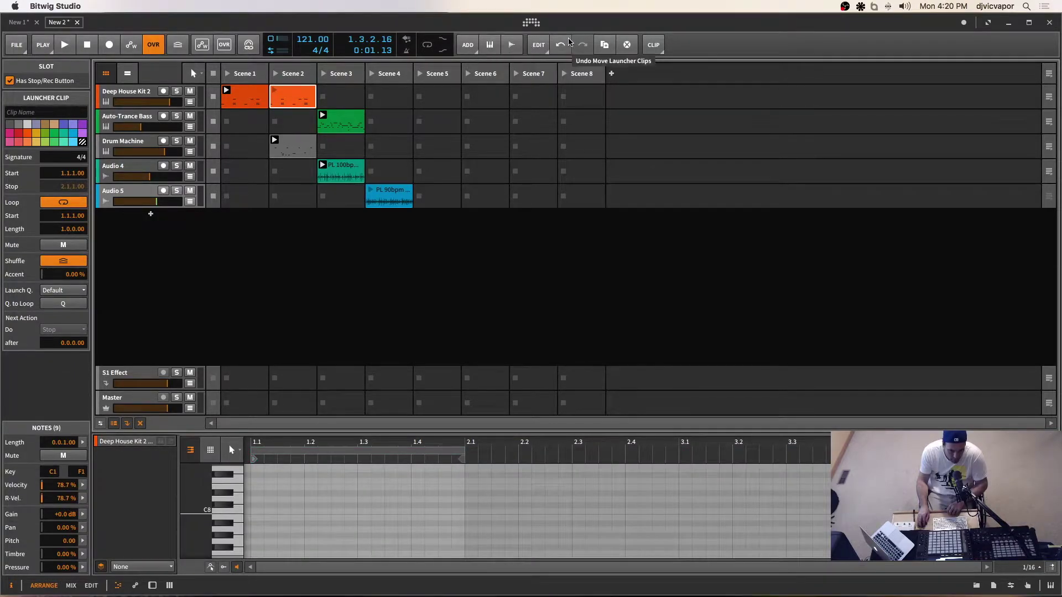
click(603, 45)
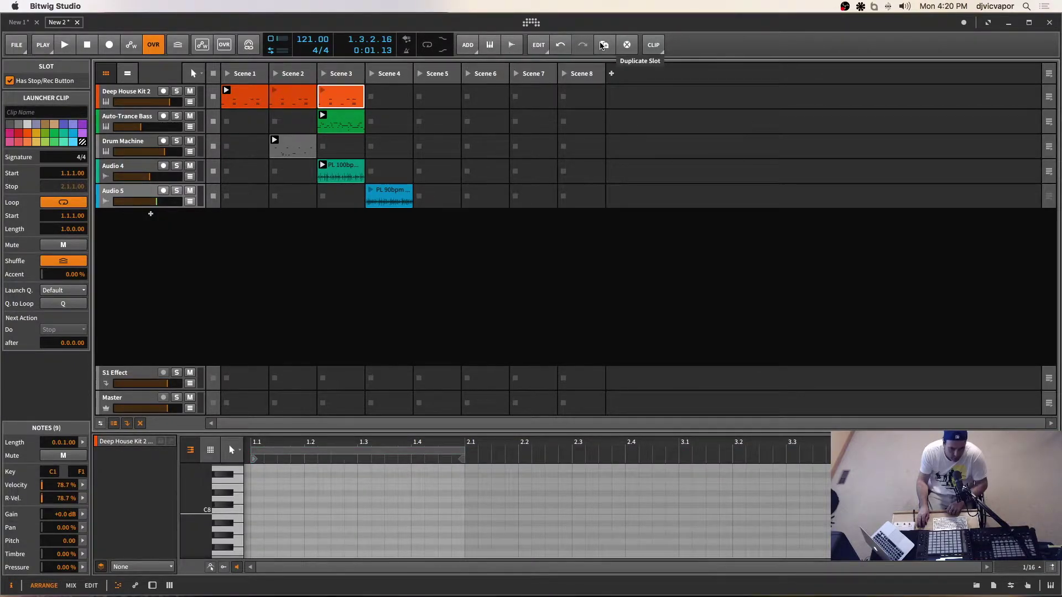
click(603, 45)
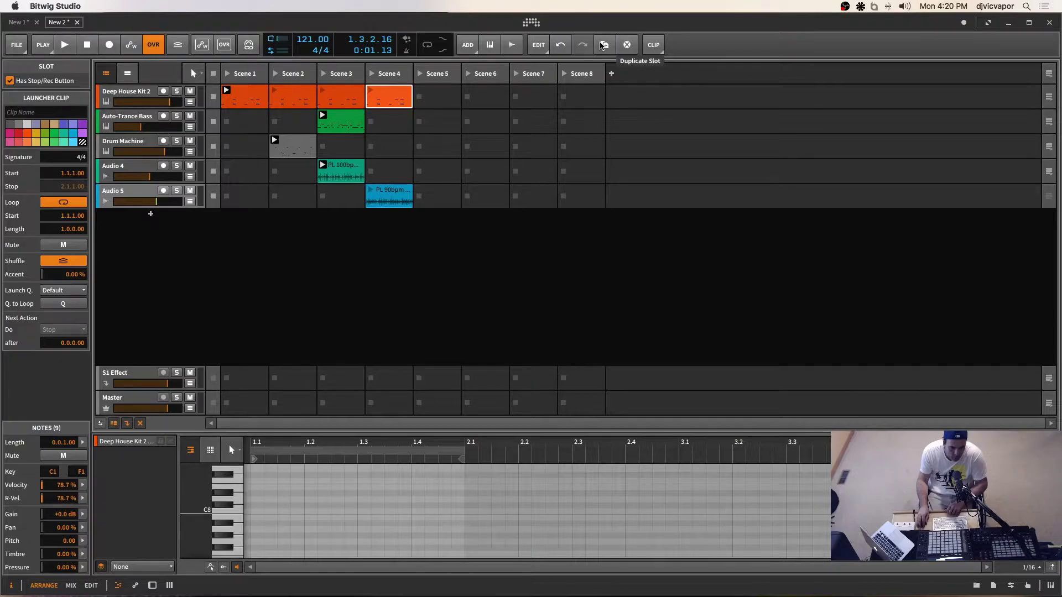
click(340, 121)
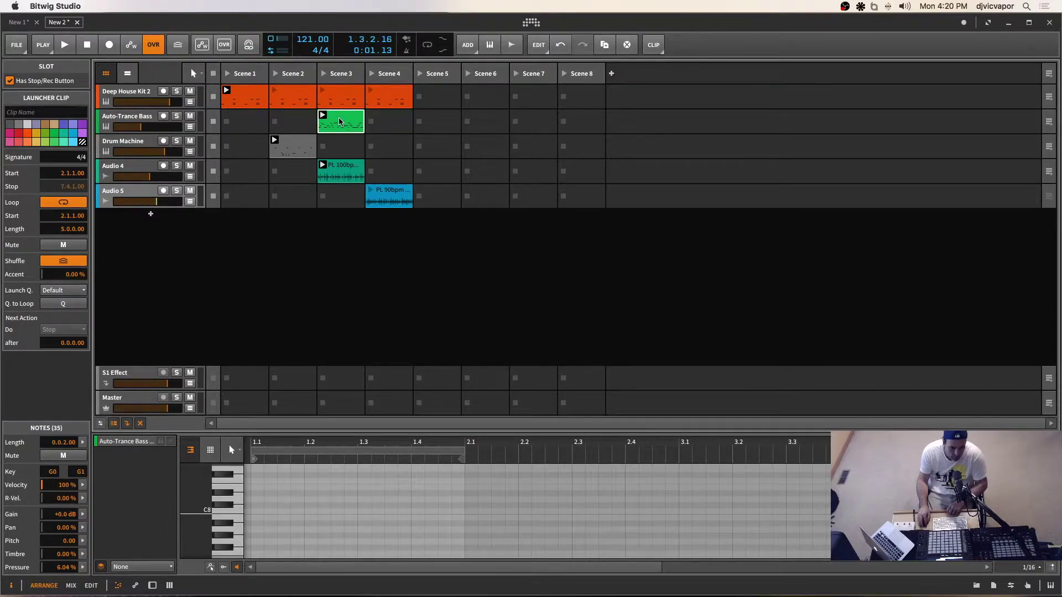
click(603, 48)
click(301, 143)
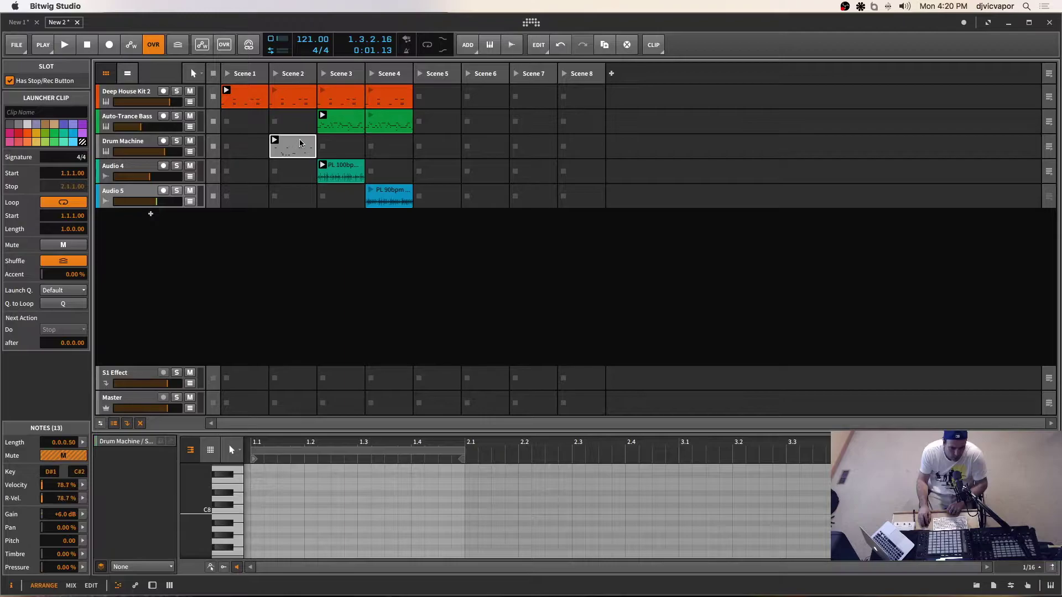
click(603, 45)
click(603, 45)
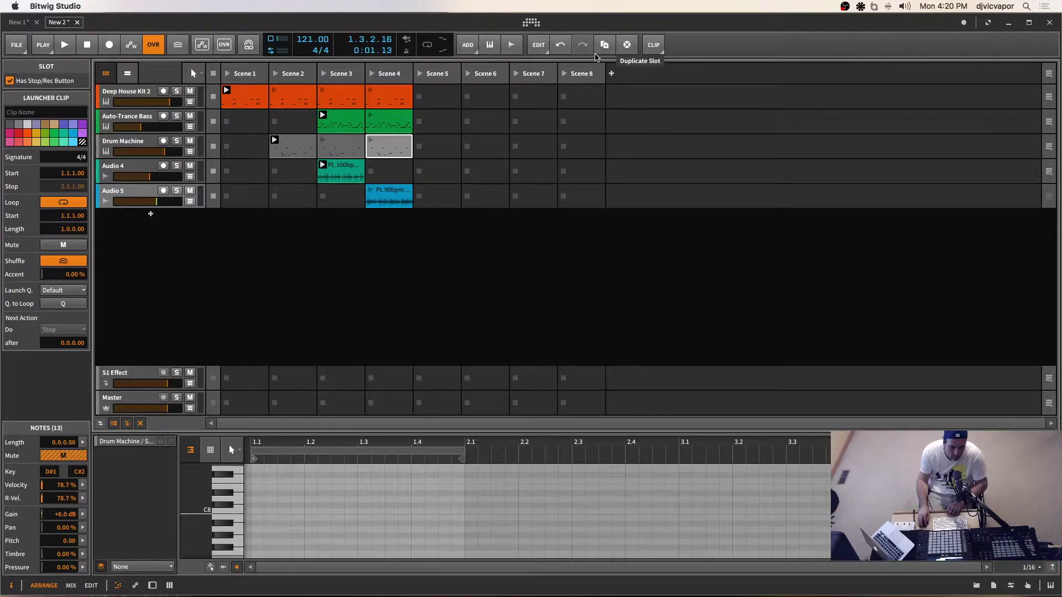
click(357, 166)
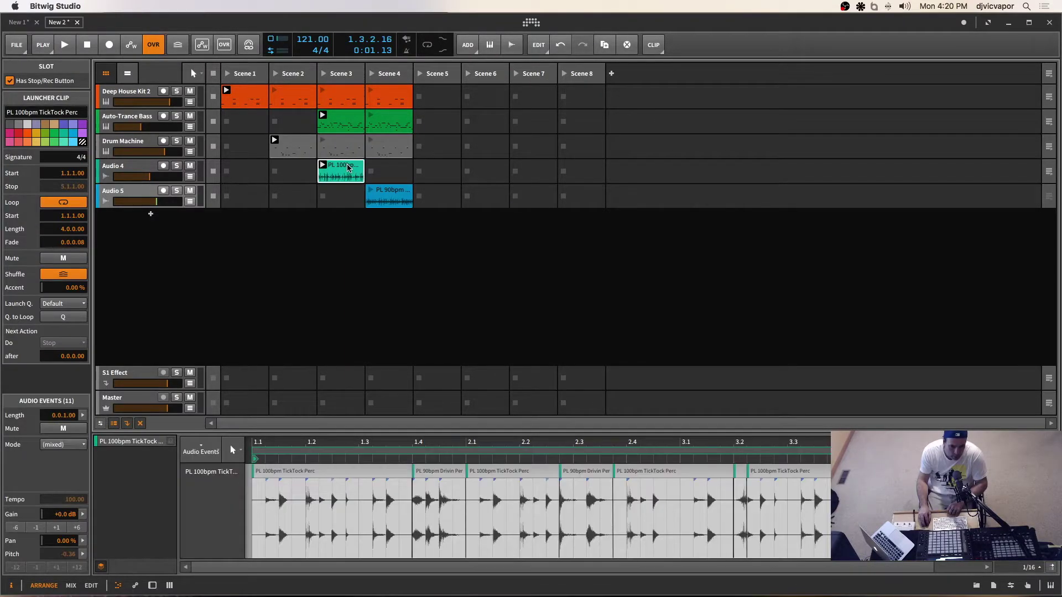
click(605, 45)
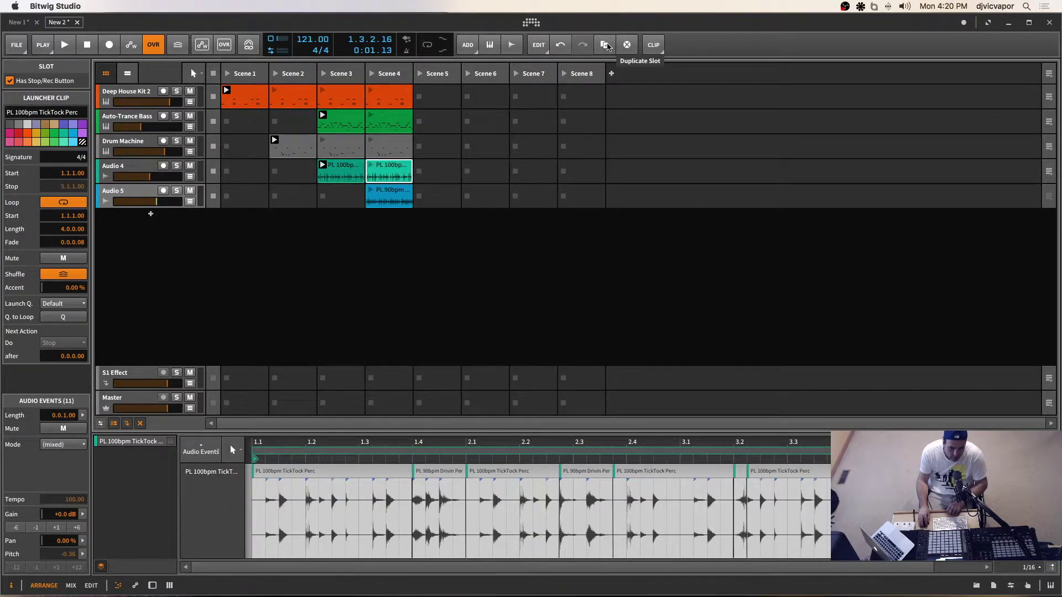
Launch Scene 1 and rename it Intro.
click(250, 76)
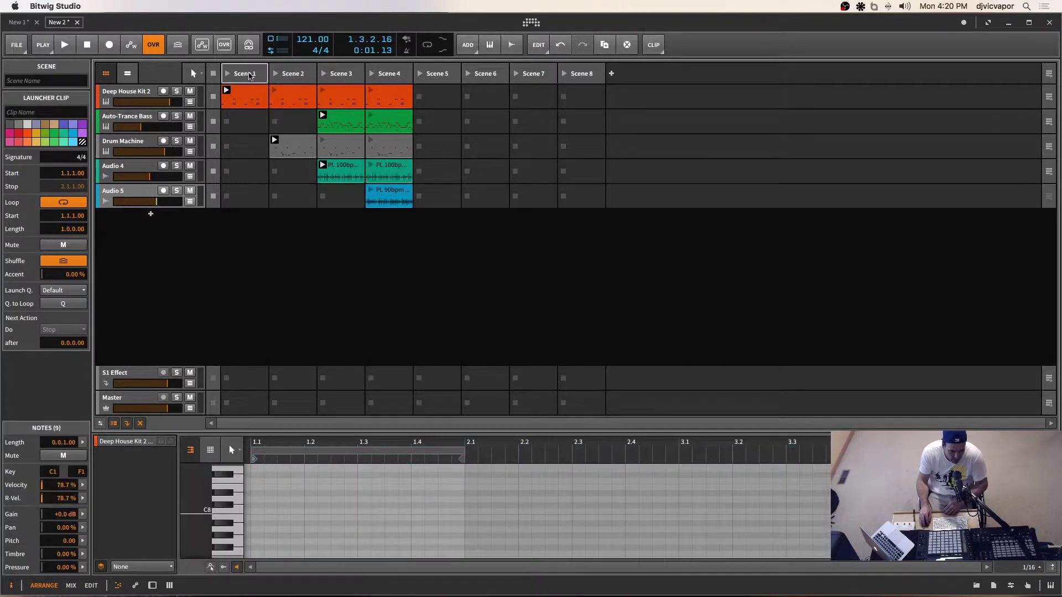
click(56, 81)
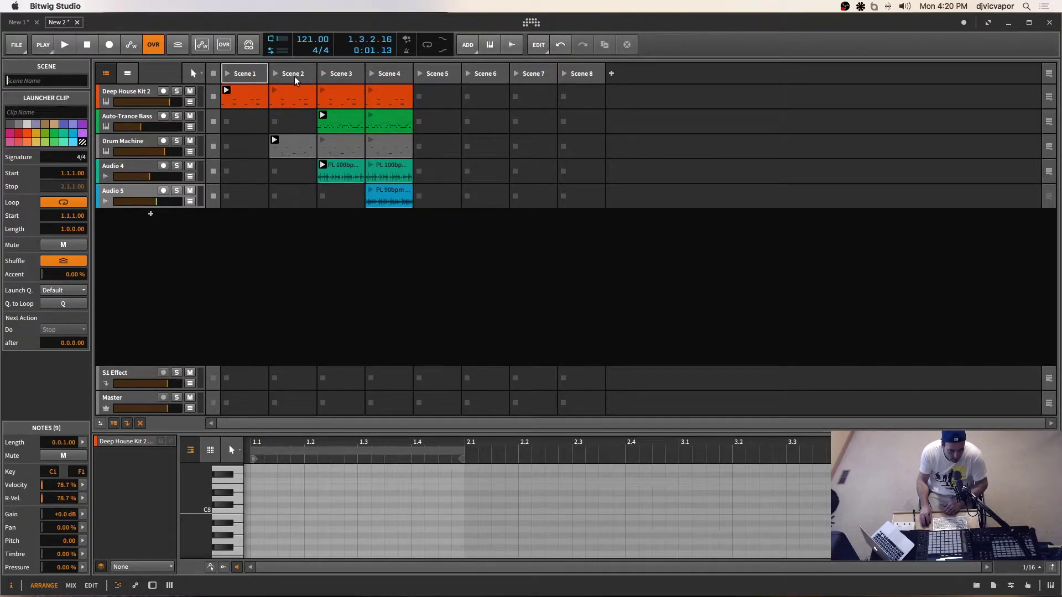
click(228, 74)
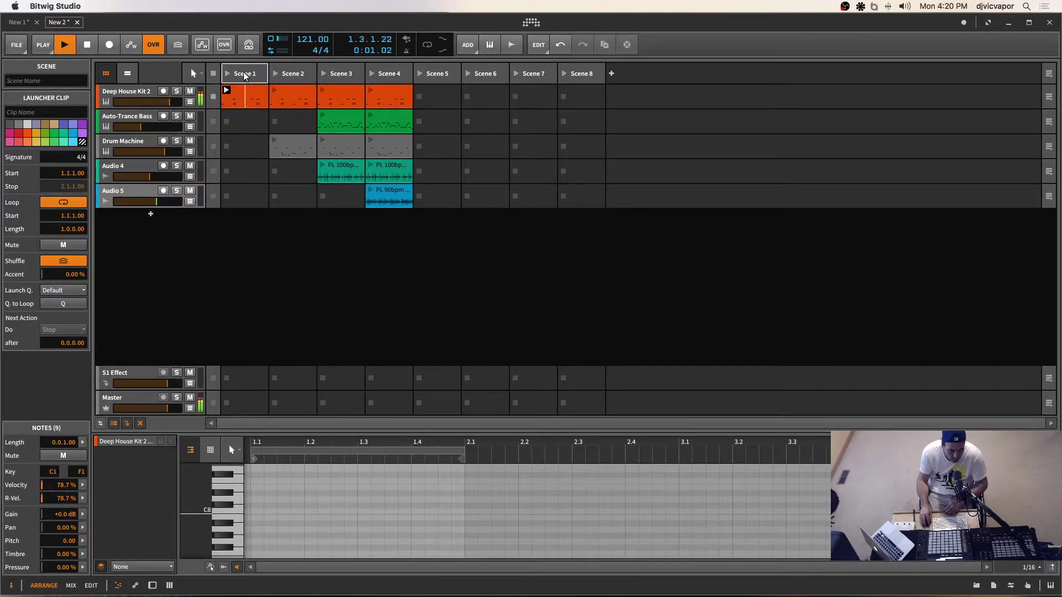
double_click(244, 74)
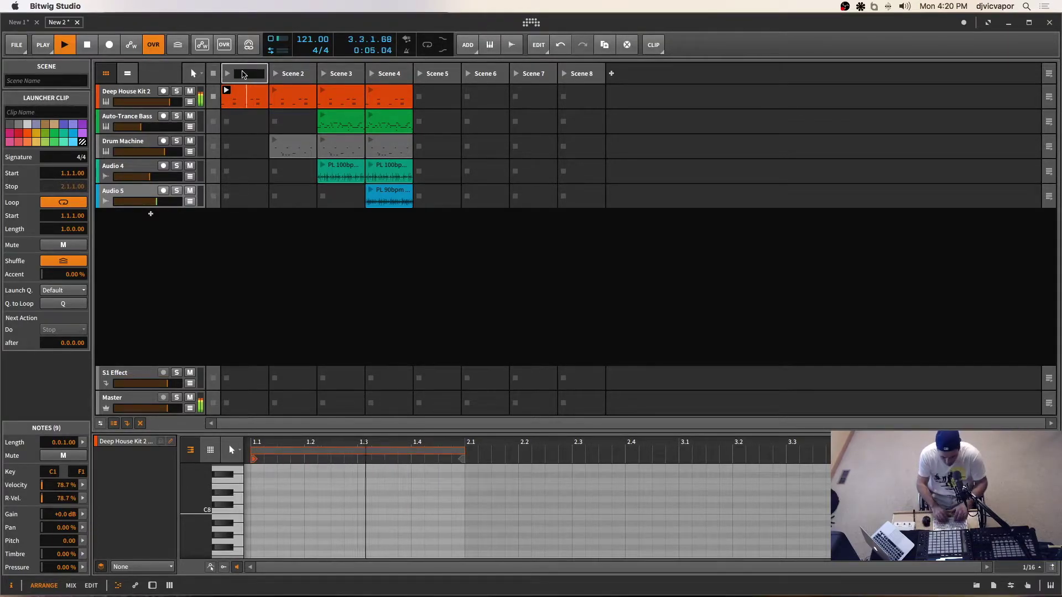
text(Intro)
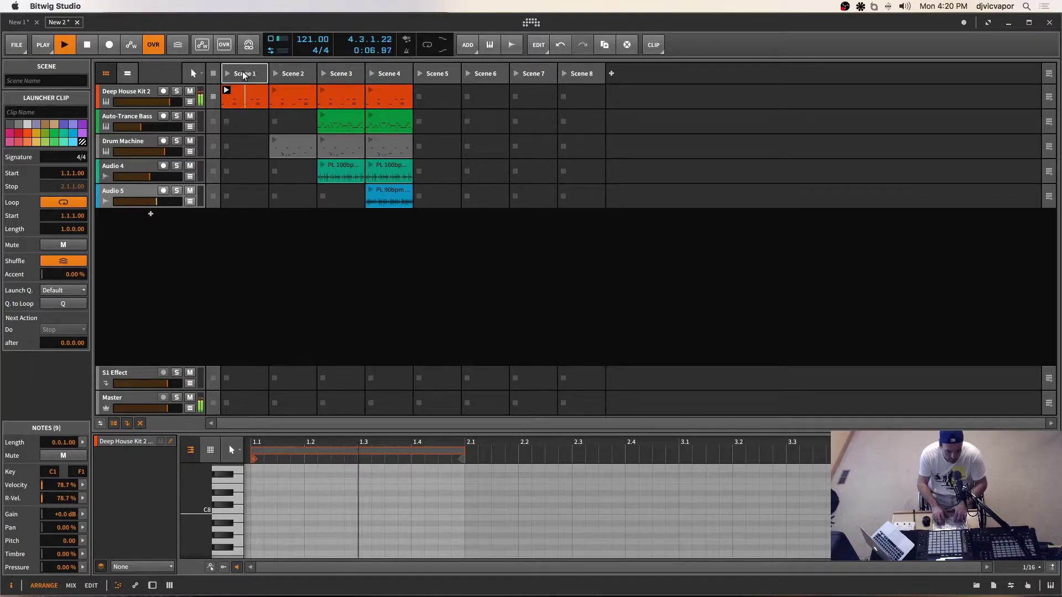
key(Return)
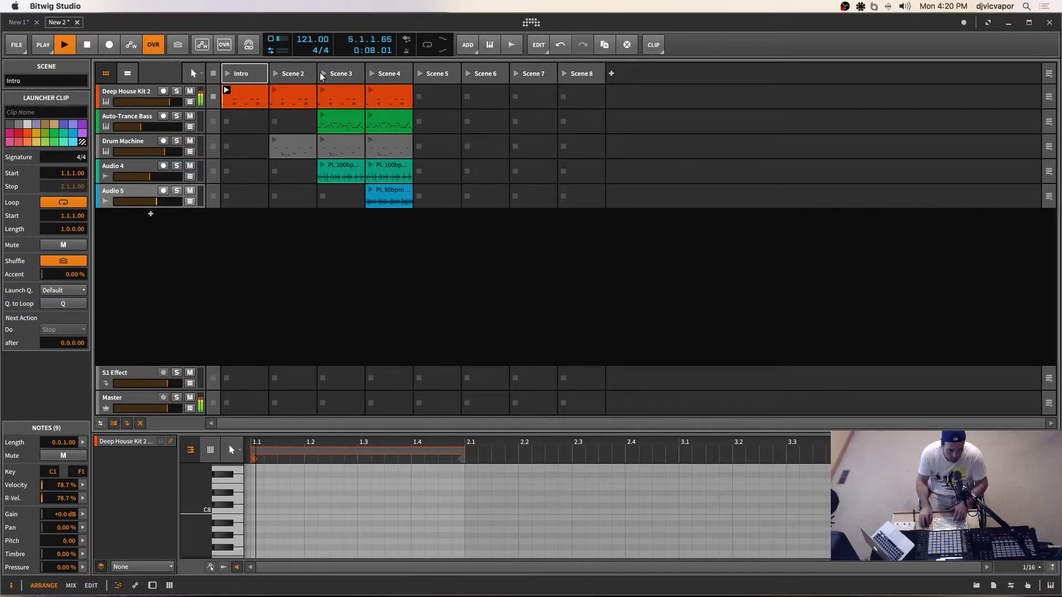
Name the second and third scenes Verse 1 and Chorus.
click(285, 74)
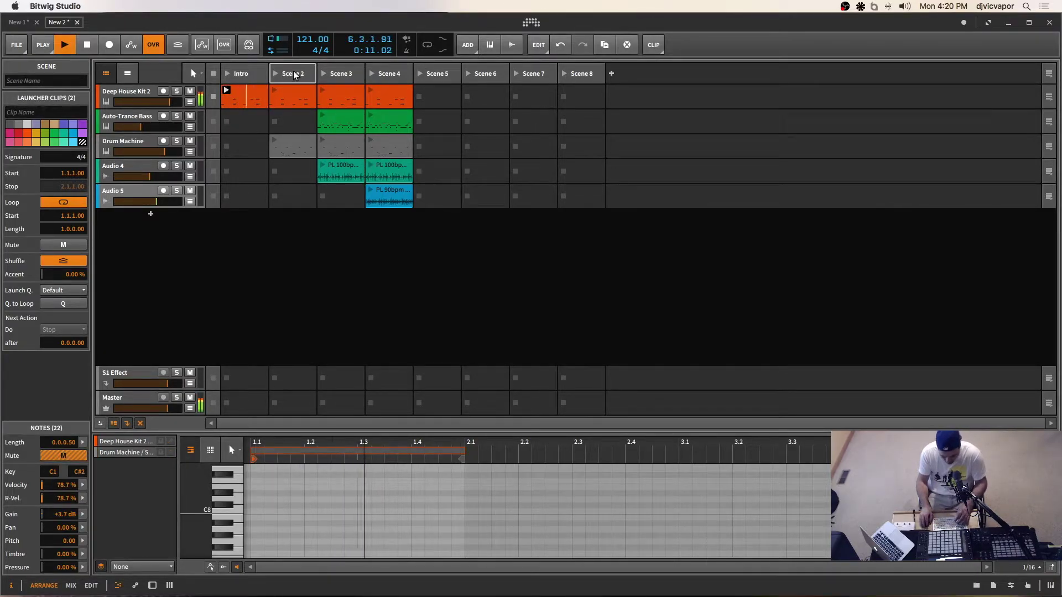
double_click(294, 74)
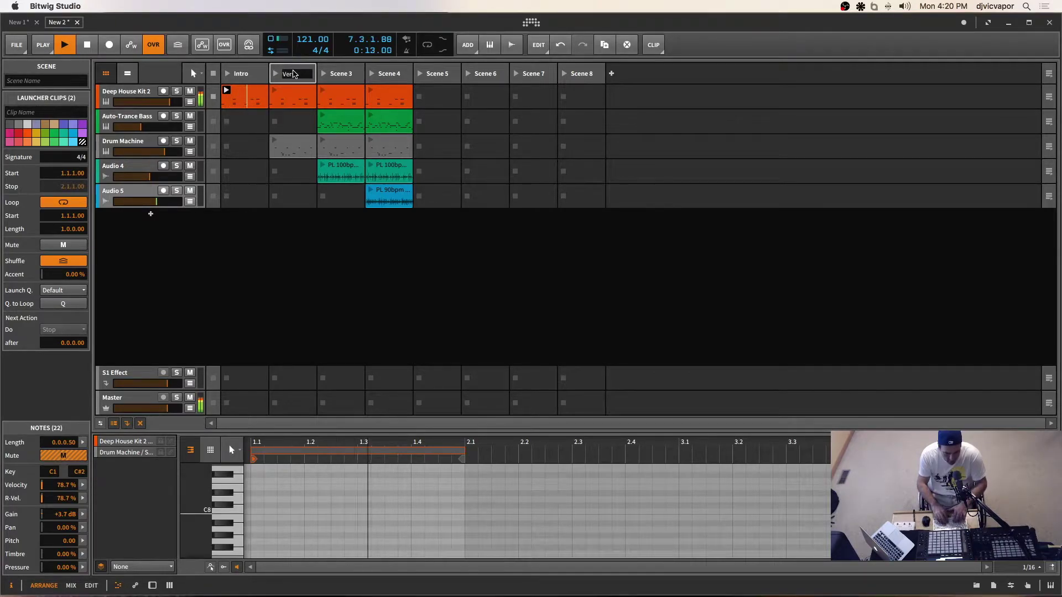
text(Verse 1)
key(Return)
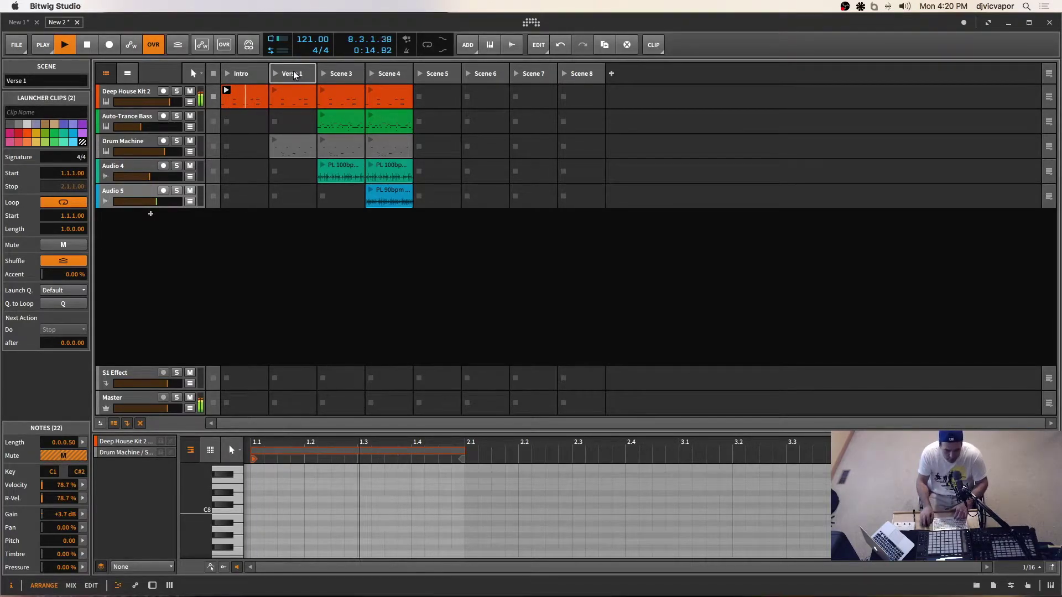
click(336, 75)
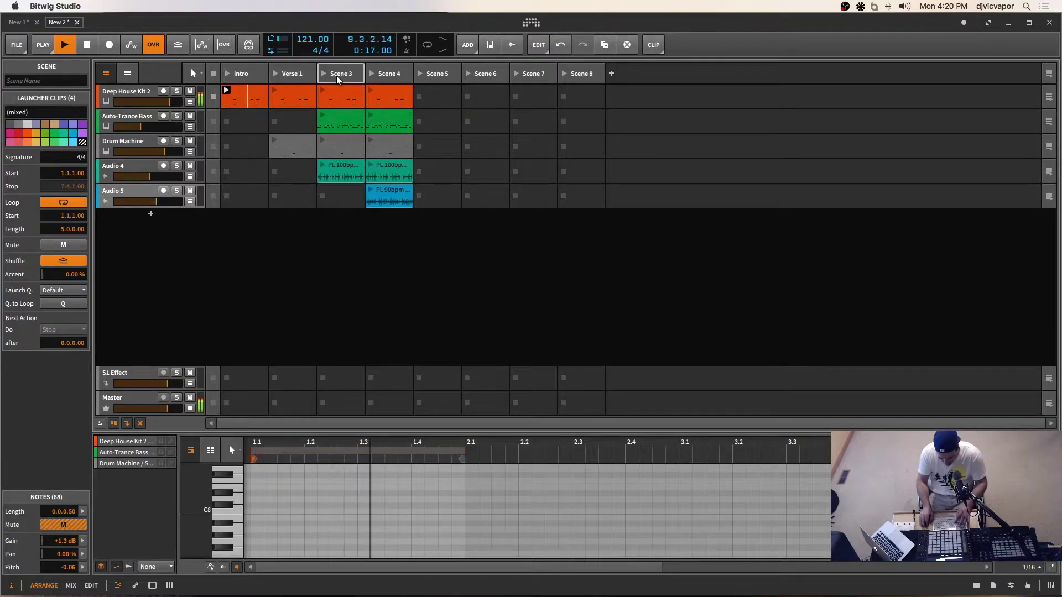
double_click(336, 75)
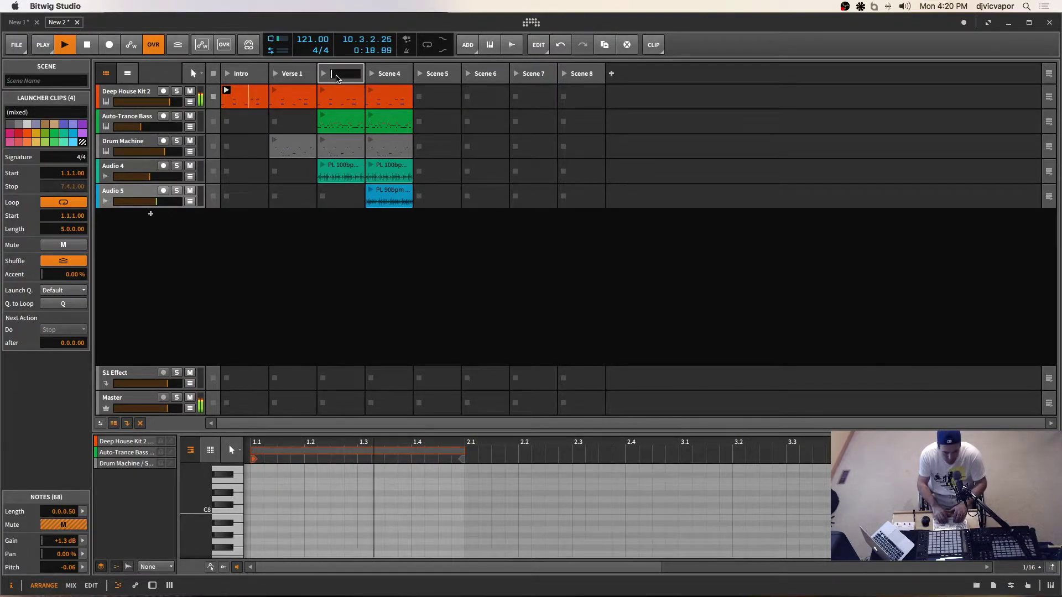
text(Chorus)
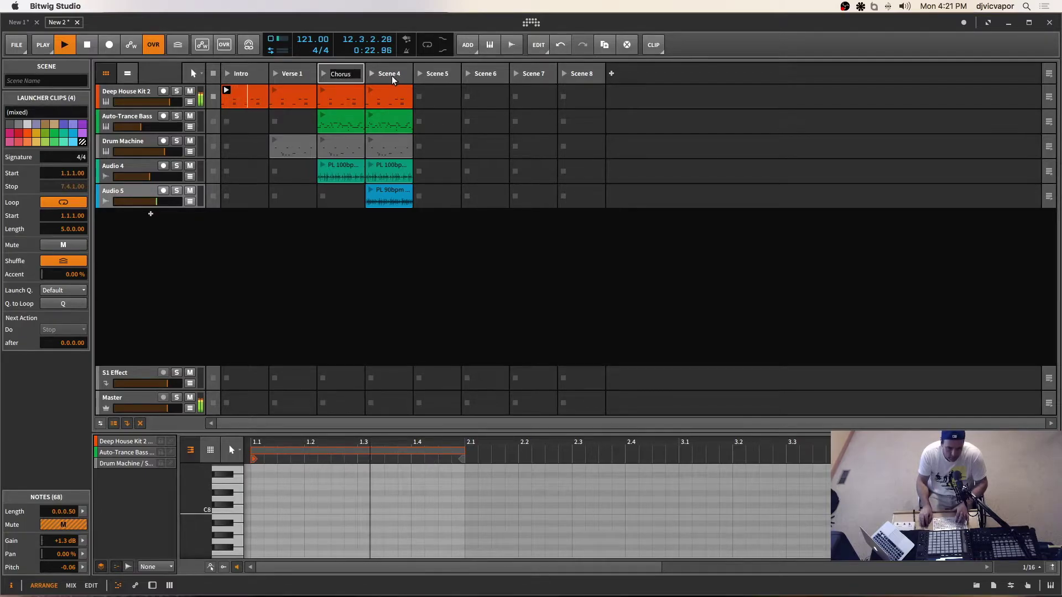
key(Return)
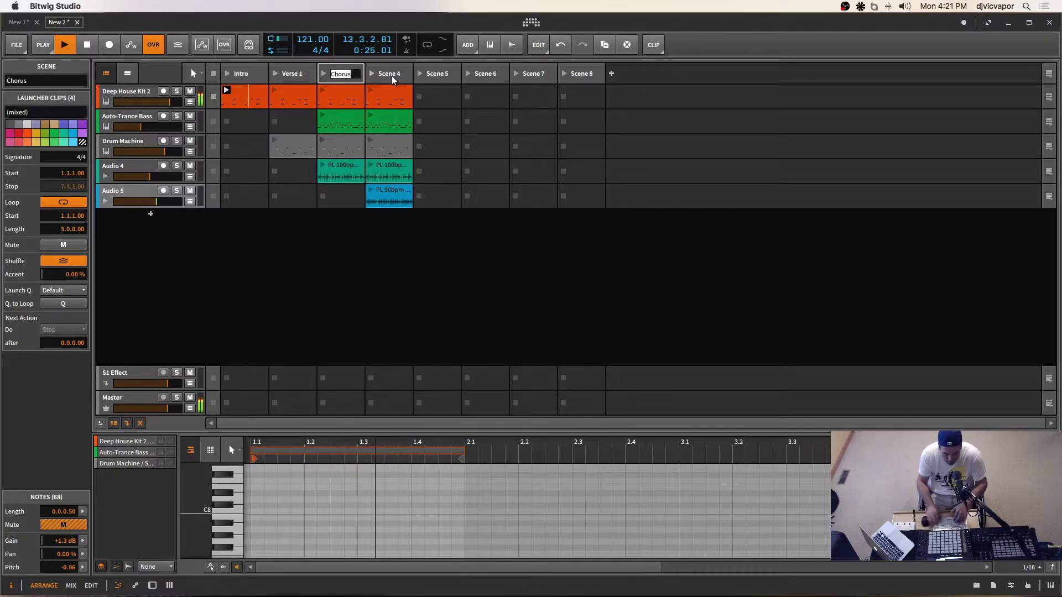
Name the fourth scene Main and stop playback.
double_click(390, 75)
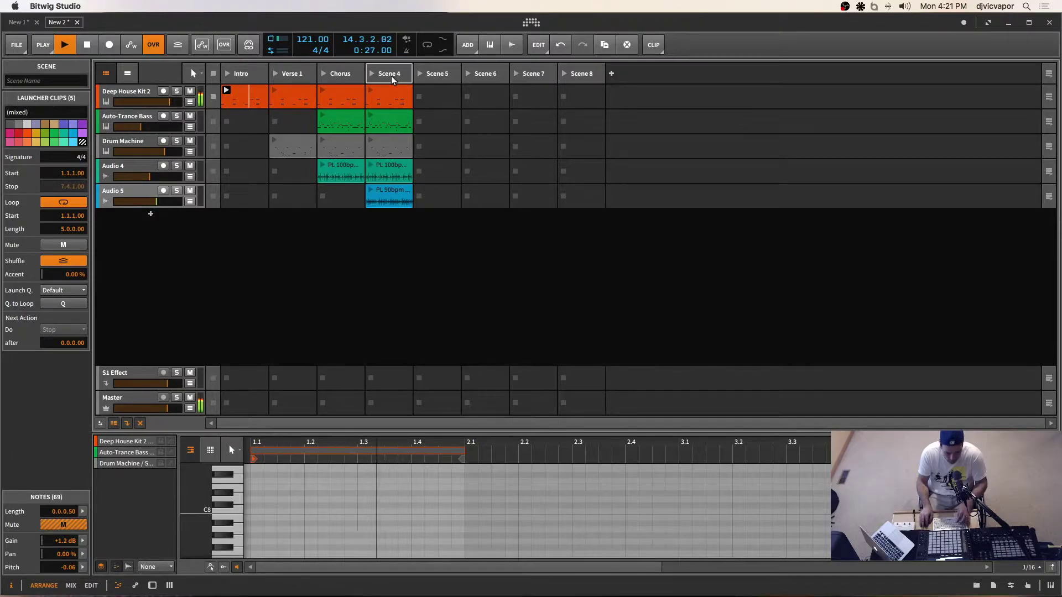
text(Main)
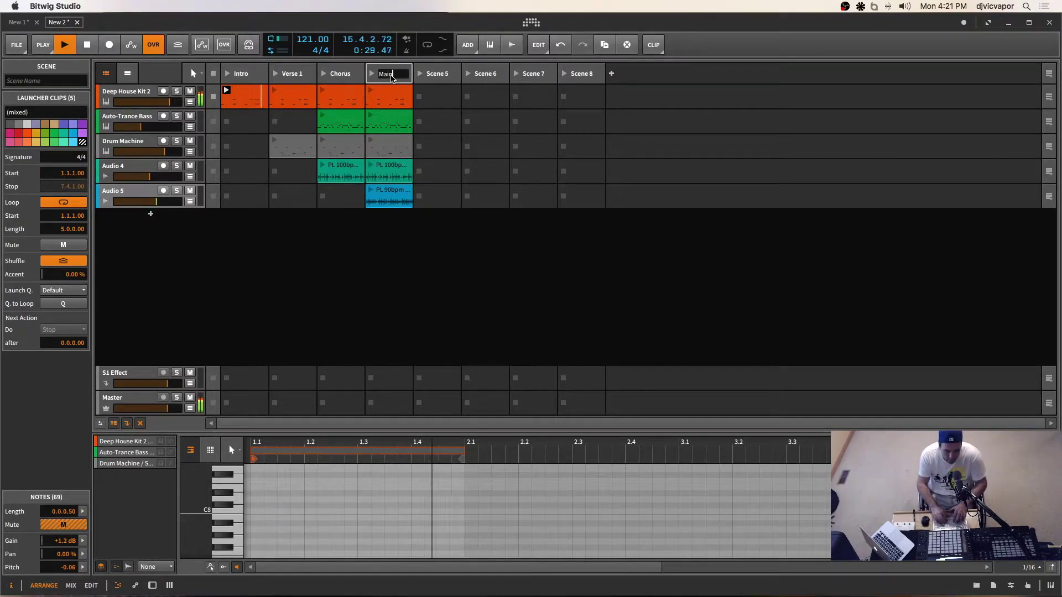
key(Return)
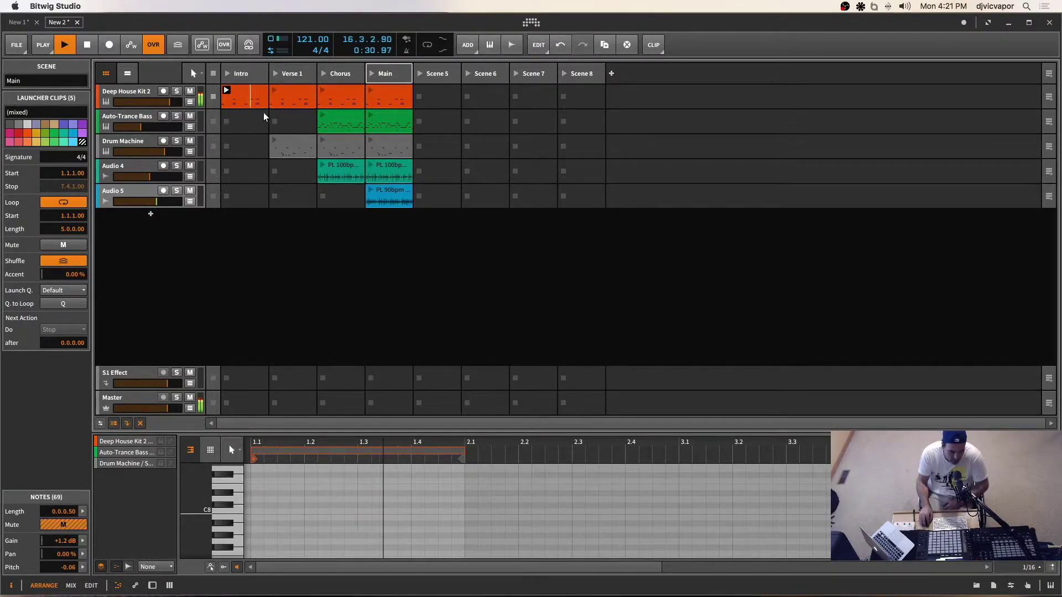
click(90, 44)
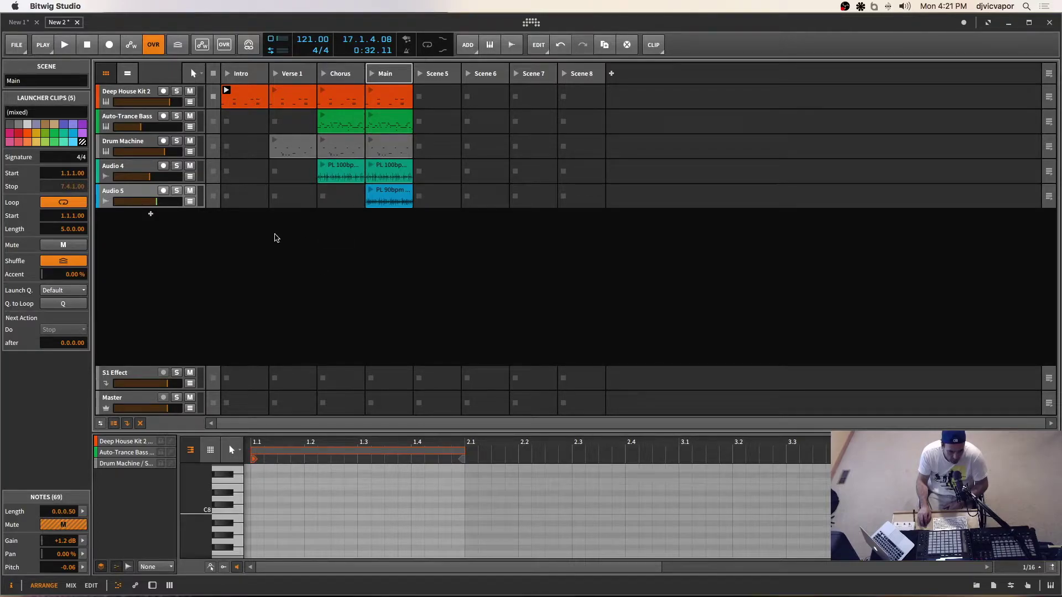
click(131, 75)
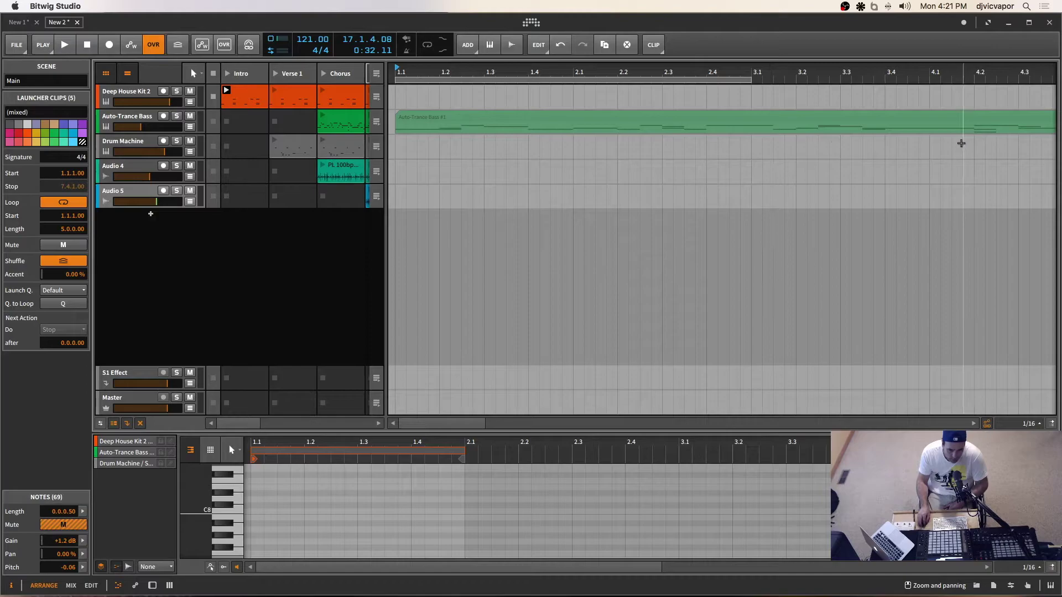
Delete the old arrangement clips up to bar 31 and widen the launcher to show Main.
drag(849, 74, 847, 94)
drag(690, 125, 396, 138)
key(Delete)
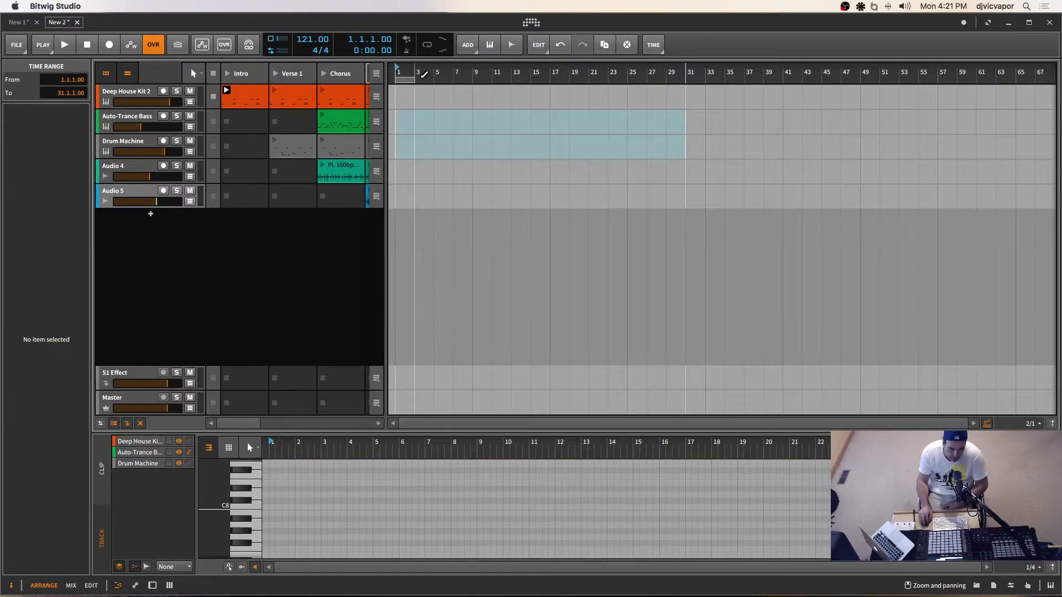
click(334, 243)
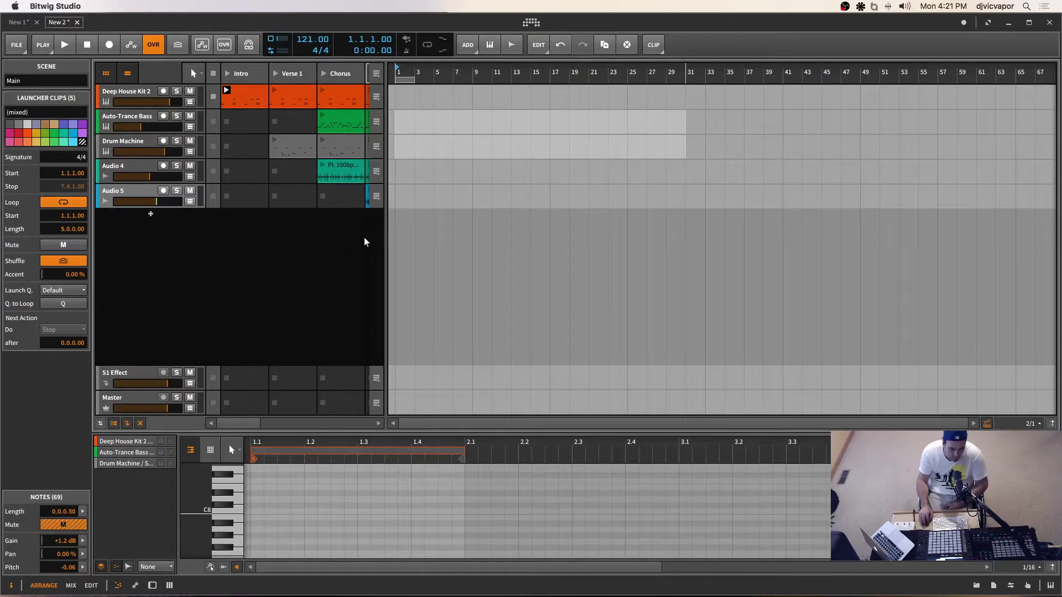
drag(381, 241, 449, 234)
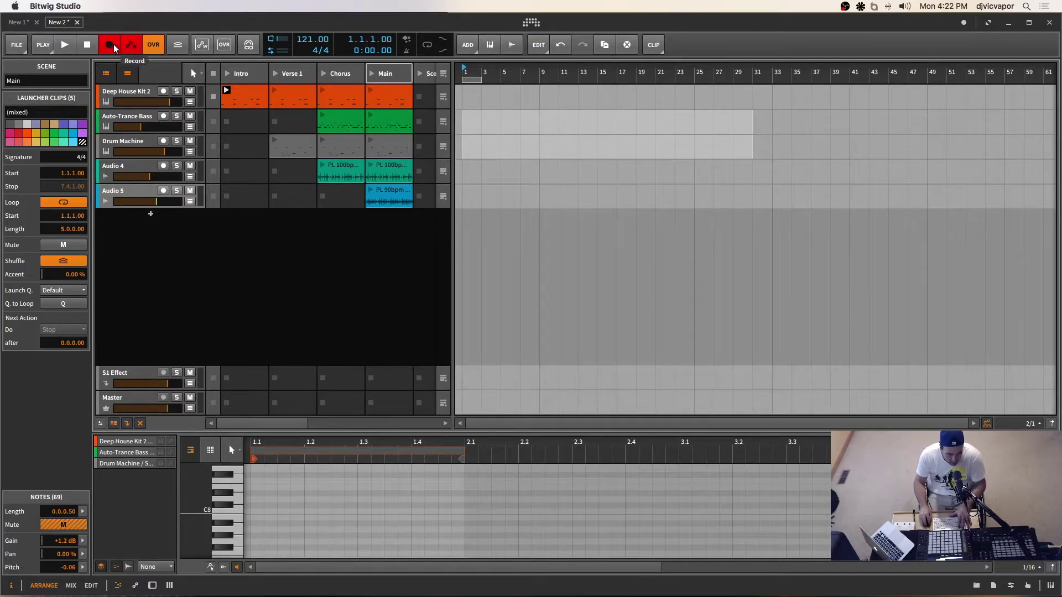
Record Intro, Verse 1, Chorus and Main into the arrangement in sequence, then stop.
click(227, 71)
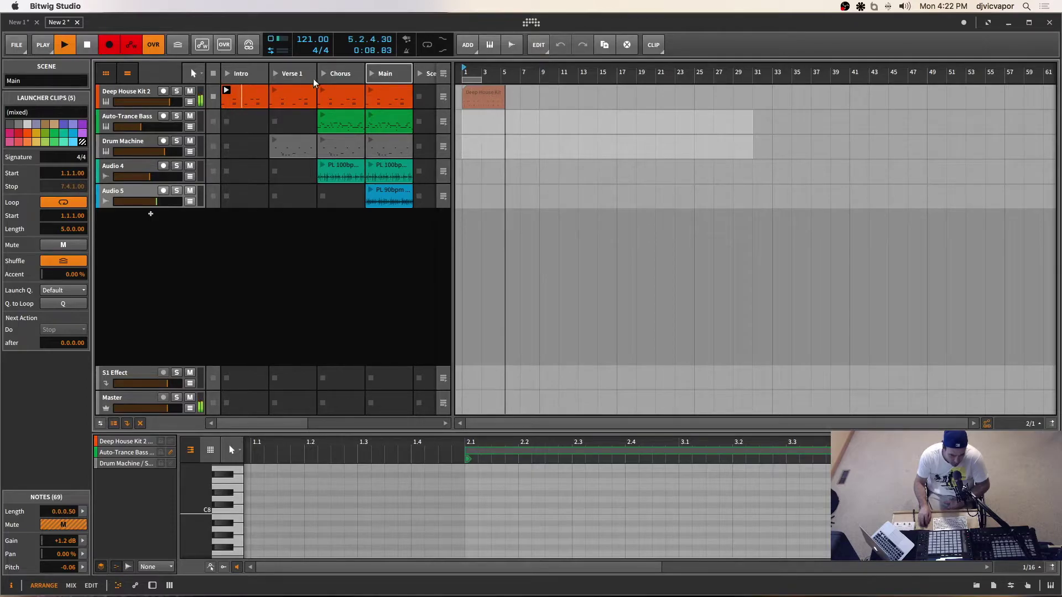
click(275, 73)
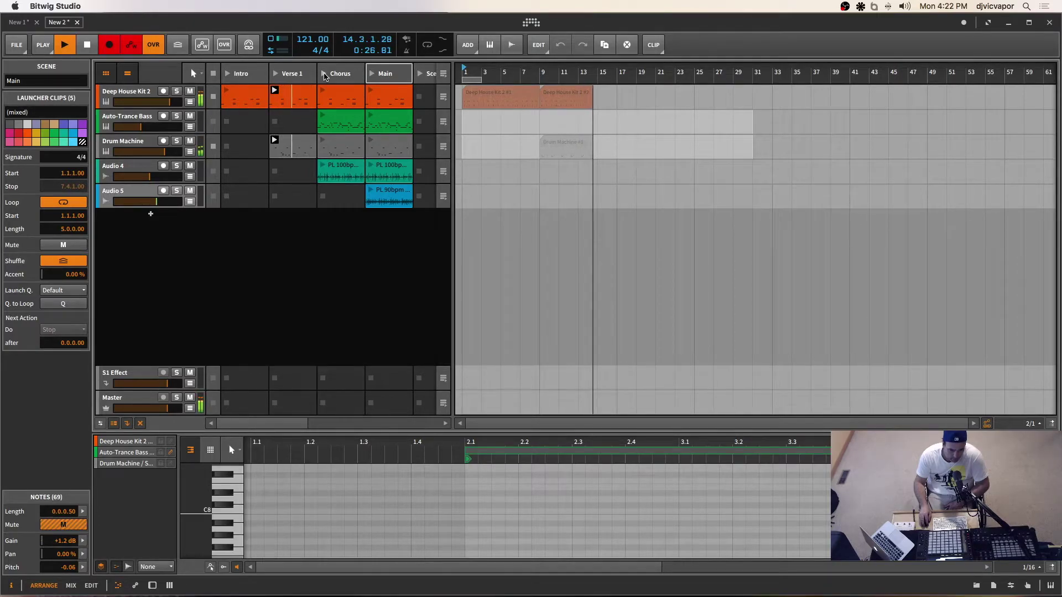
click(324, 74)
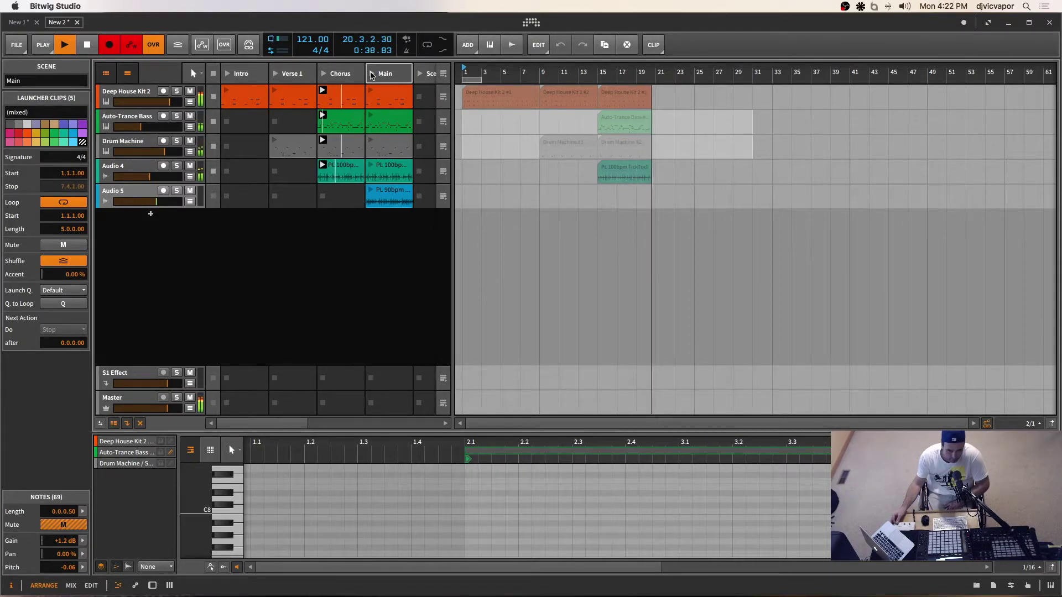
click(370, 76)
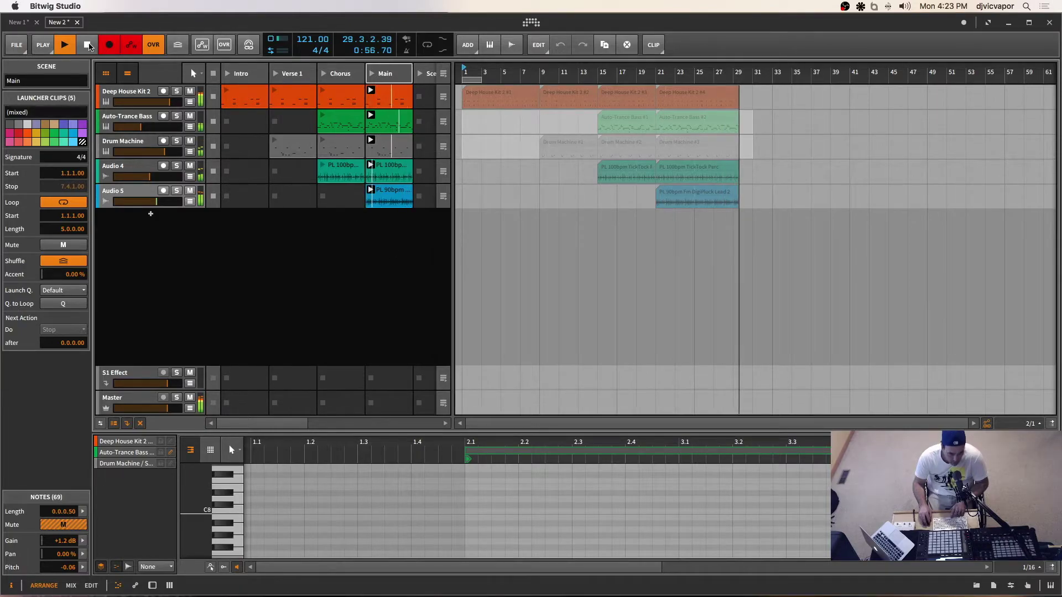
click(87, 46)
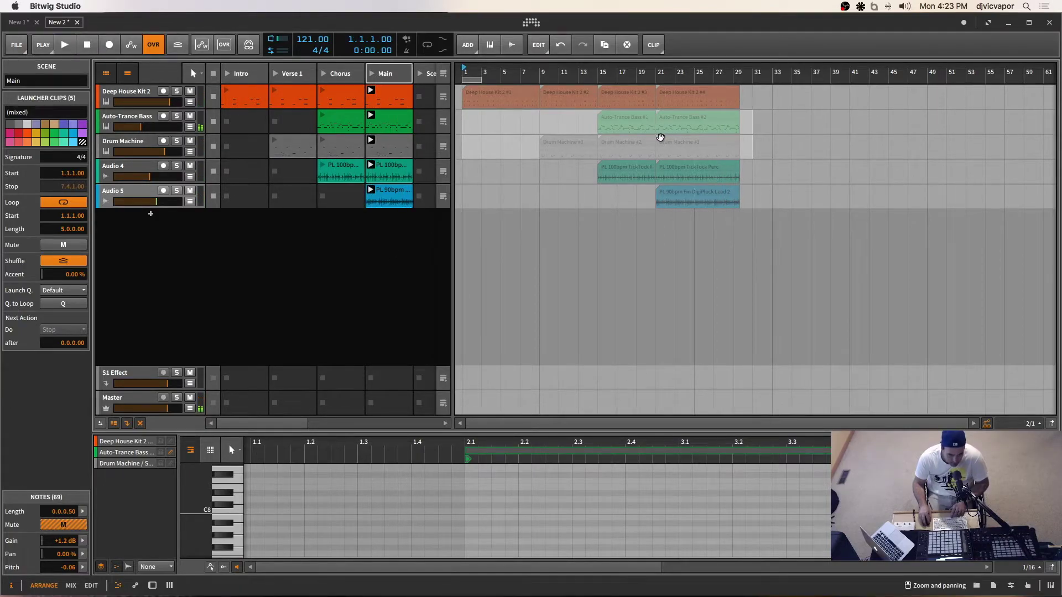
Return playback to the arrangement, hide the clip editor and launcher, and show Drum Machine's volume lane.
click(445, 73)
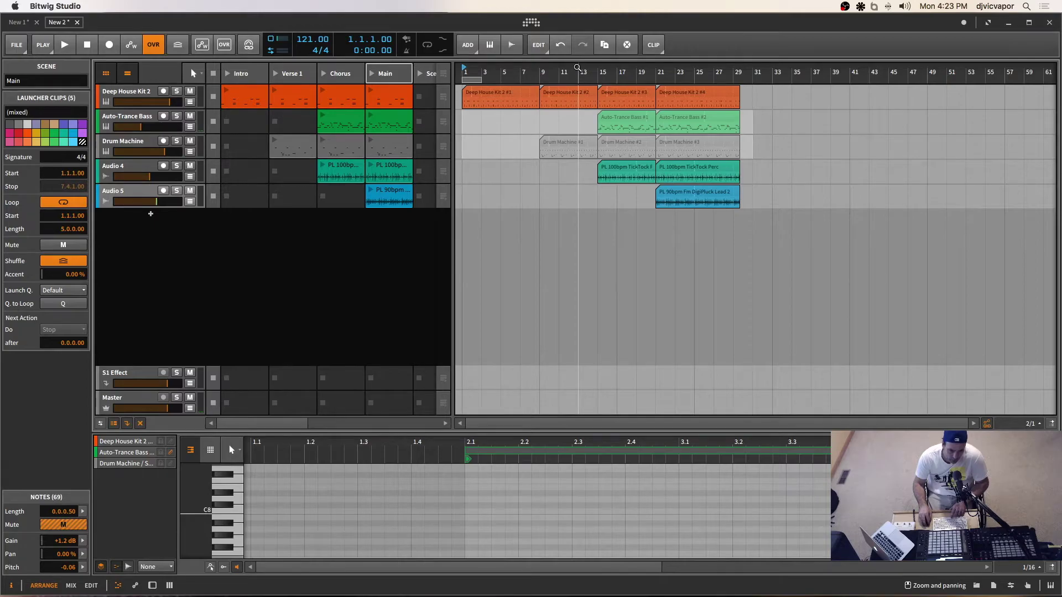
drag(576, 67, 498, 166)
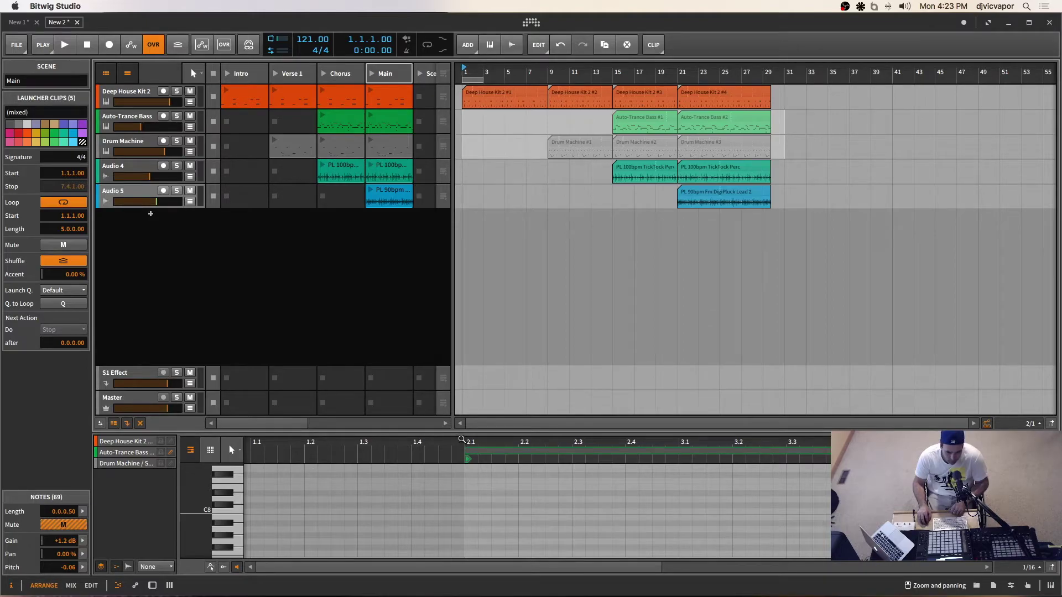
drag(467, 430, 470, 583)
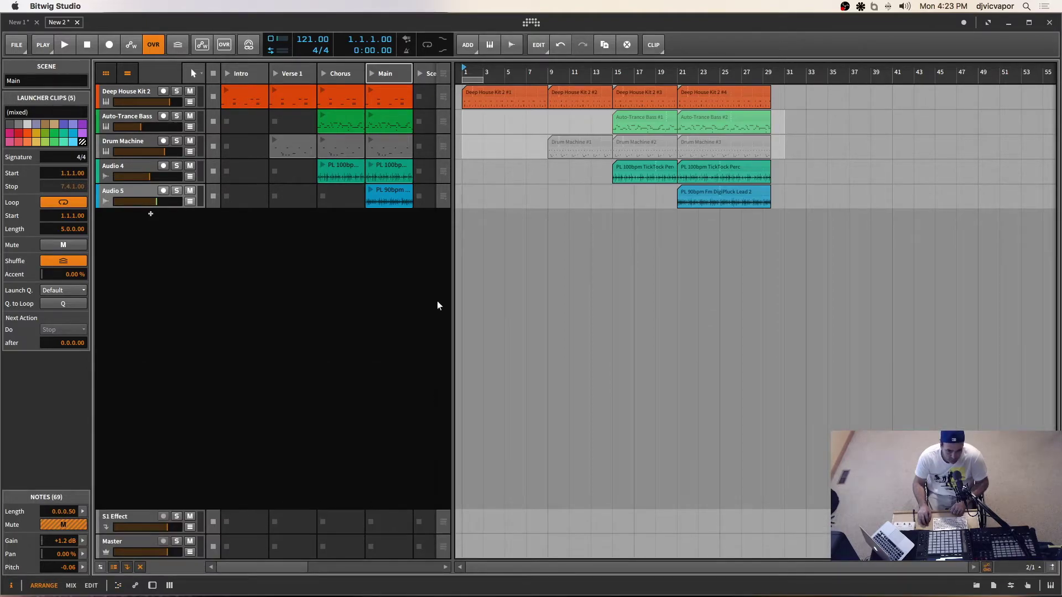
drag(448, 292, 252, 271)
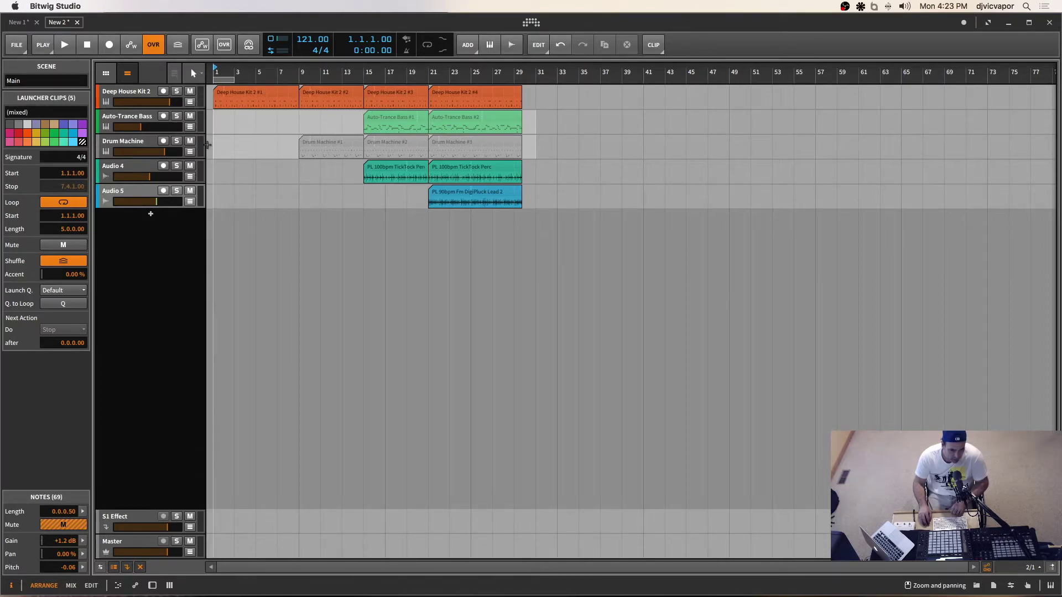
click(190, 151)
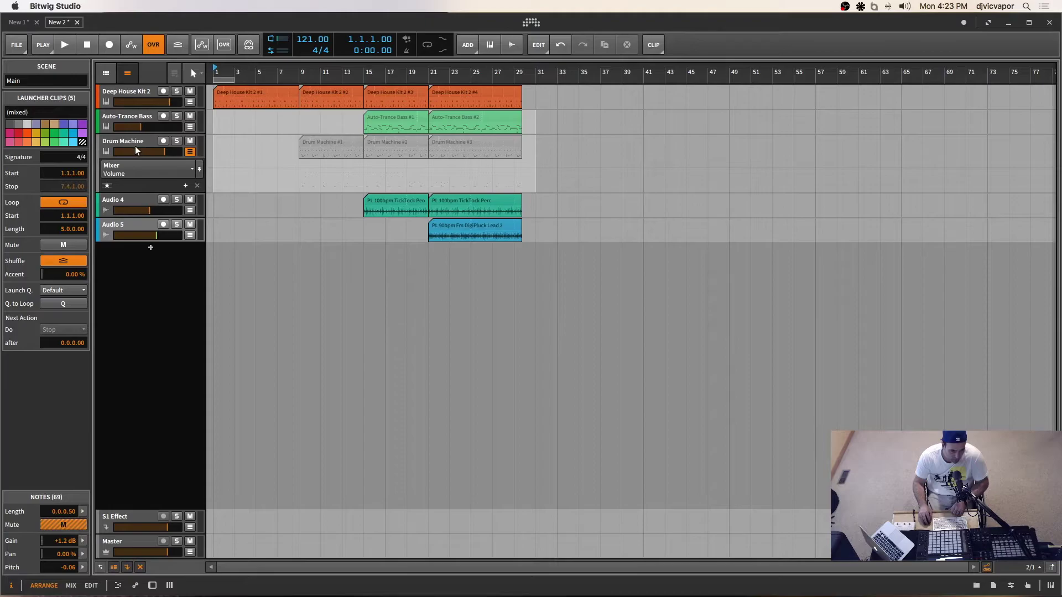
Assign Mixer > Volume to the Drum Machine automation lane and zoom in around bar 9.
click(161, 174)
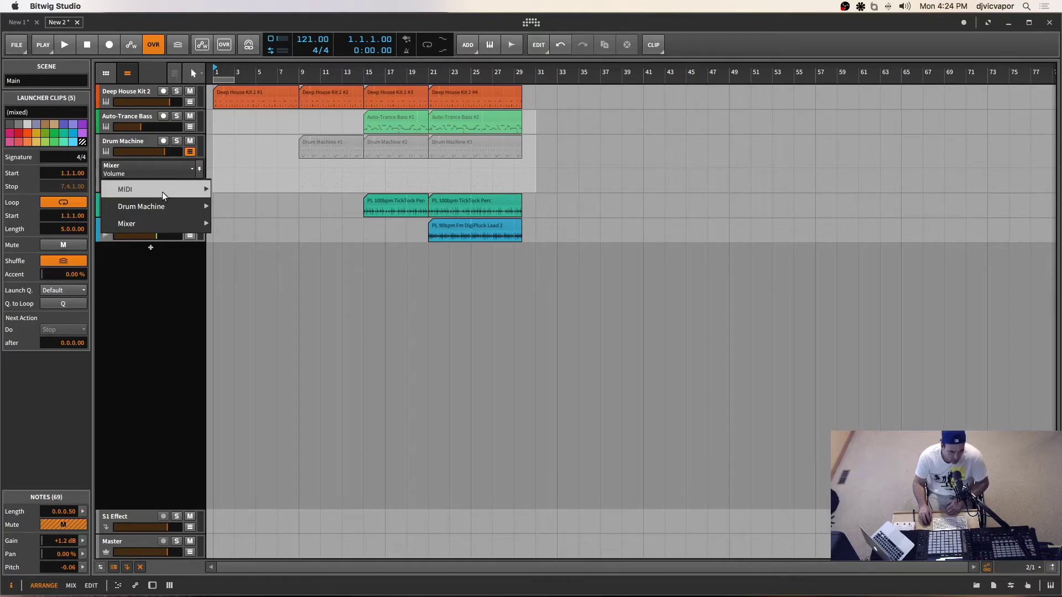
mouse_move(161, 219)
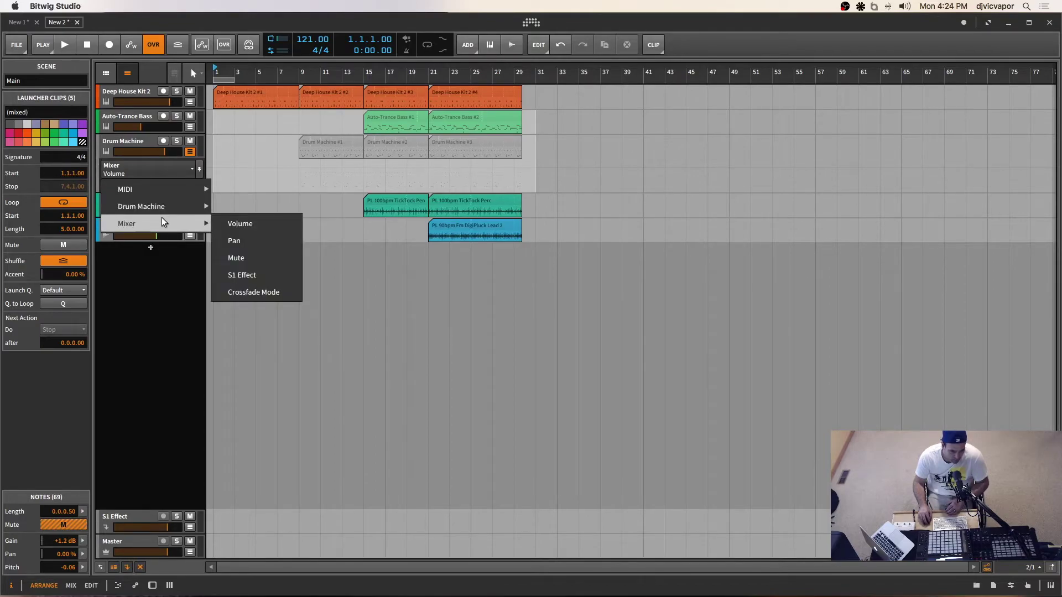
click(245, 223)
click(168, 176)
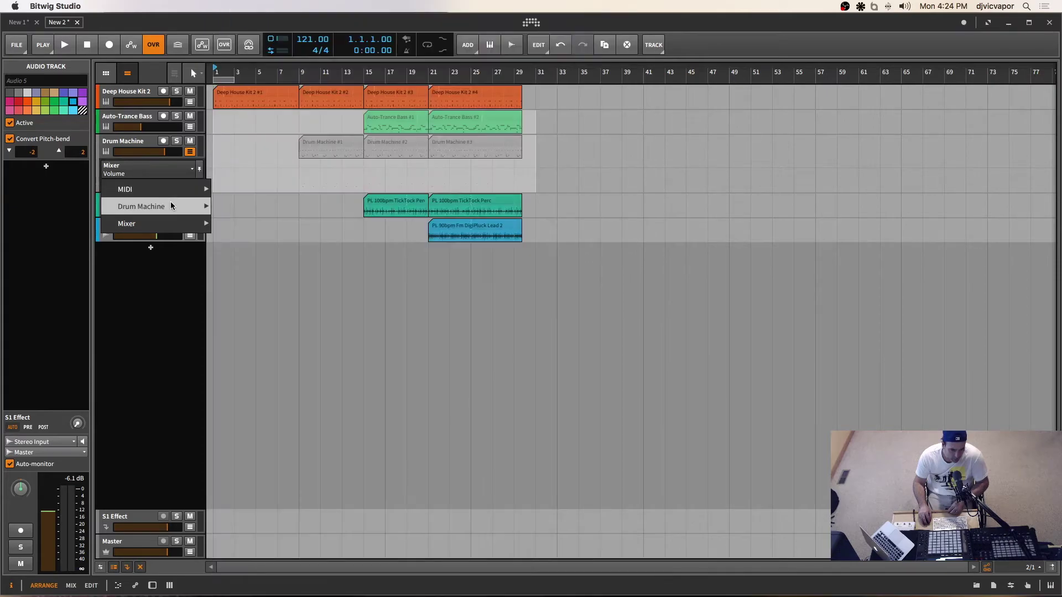
mouse_move(174, 221)
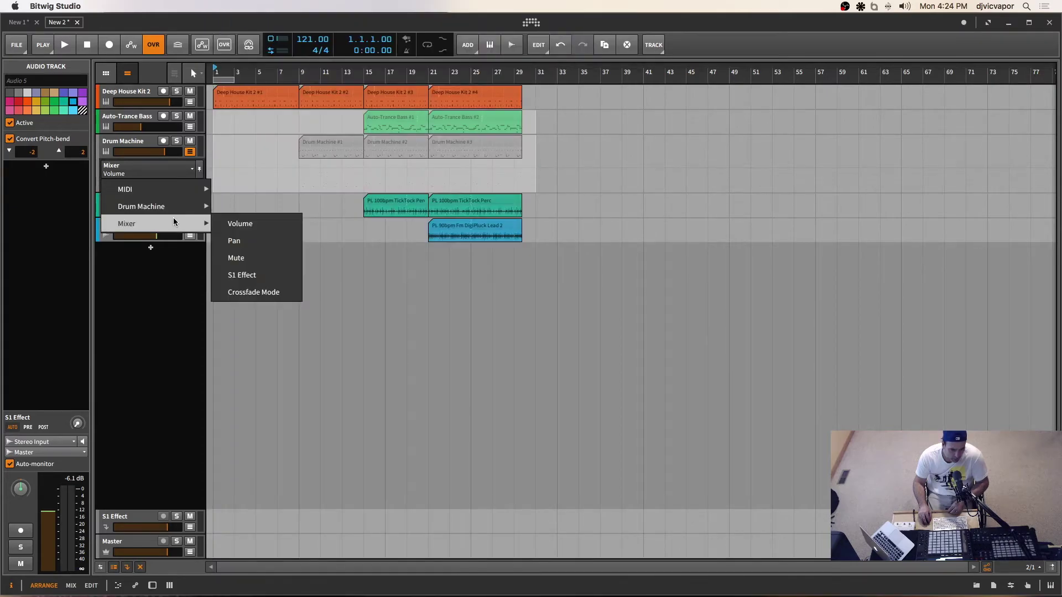
click(243, 223)
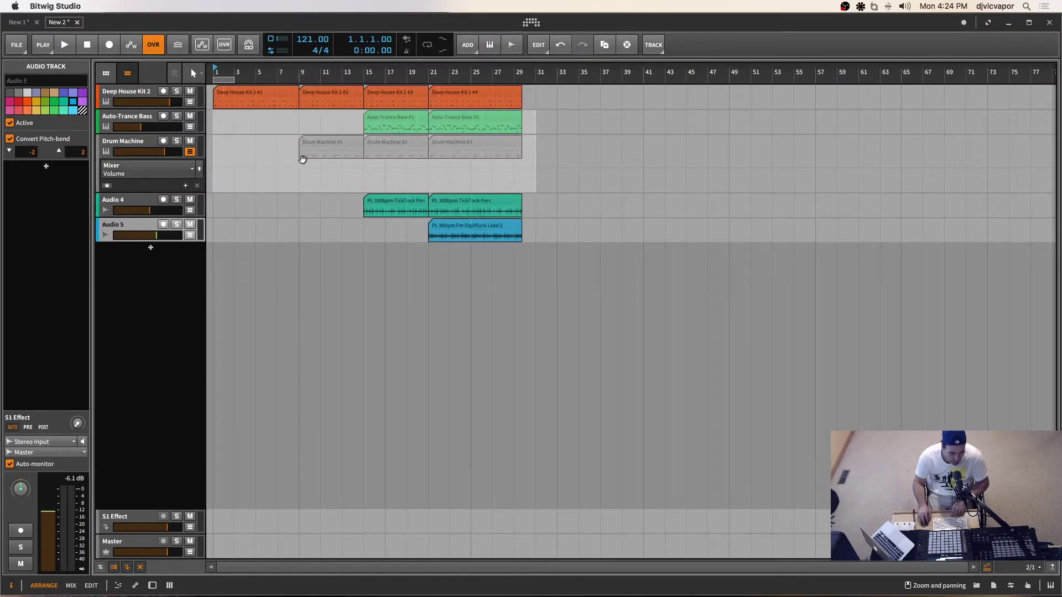
drag(296, 68, 404, 167)
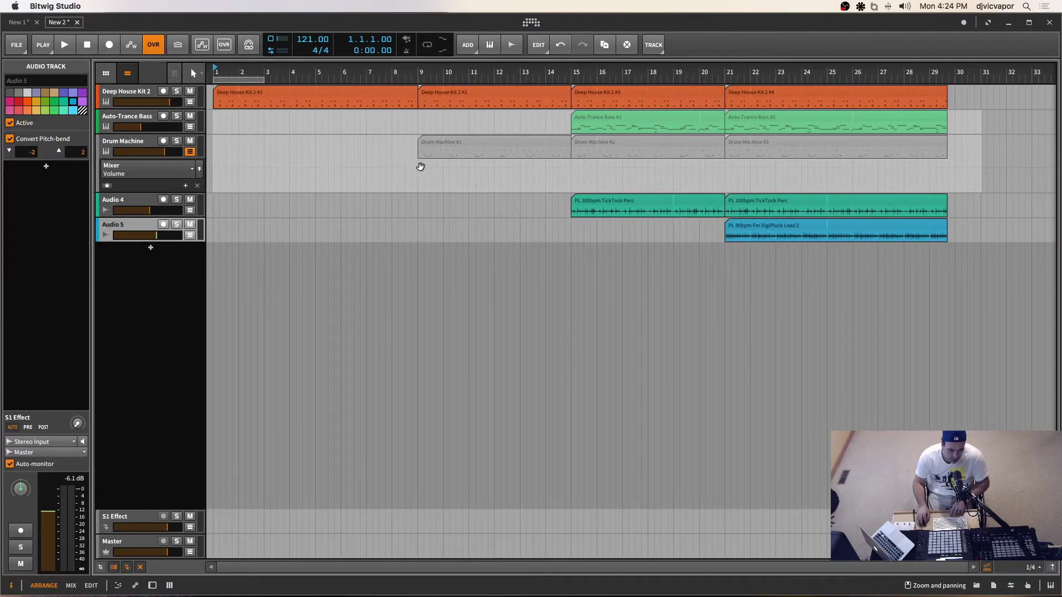
Draw a Drum Machine volume fade-in from -13.4 dB at bar 9 up to bar 11.
click(178, 168)
click(173, 168)
click(409, 166)
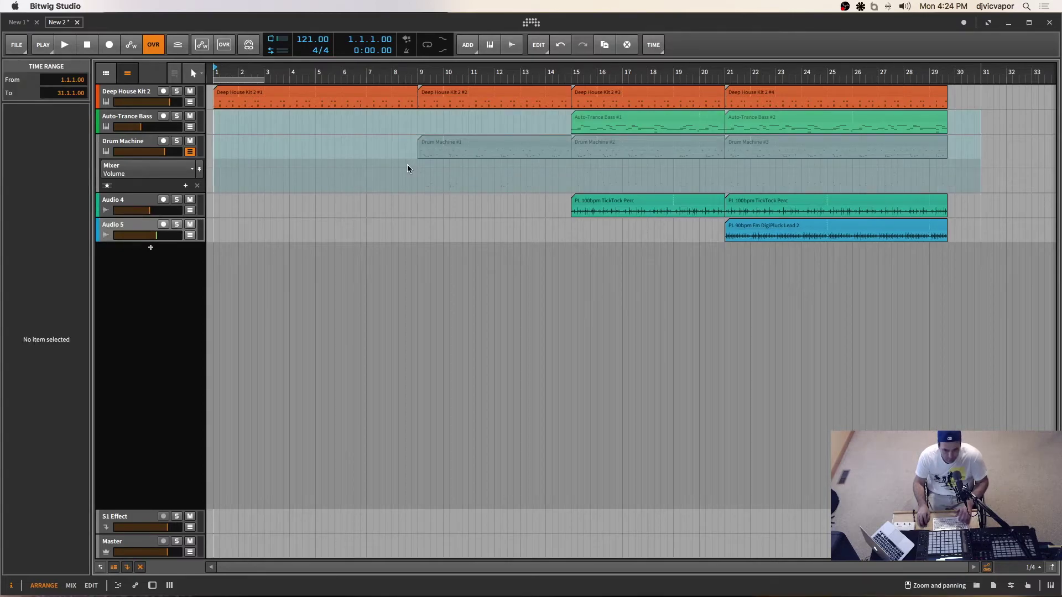
click(412, 169)
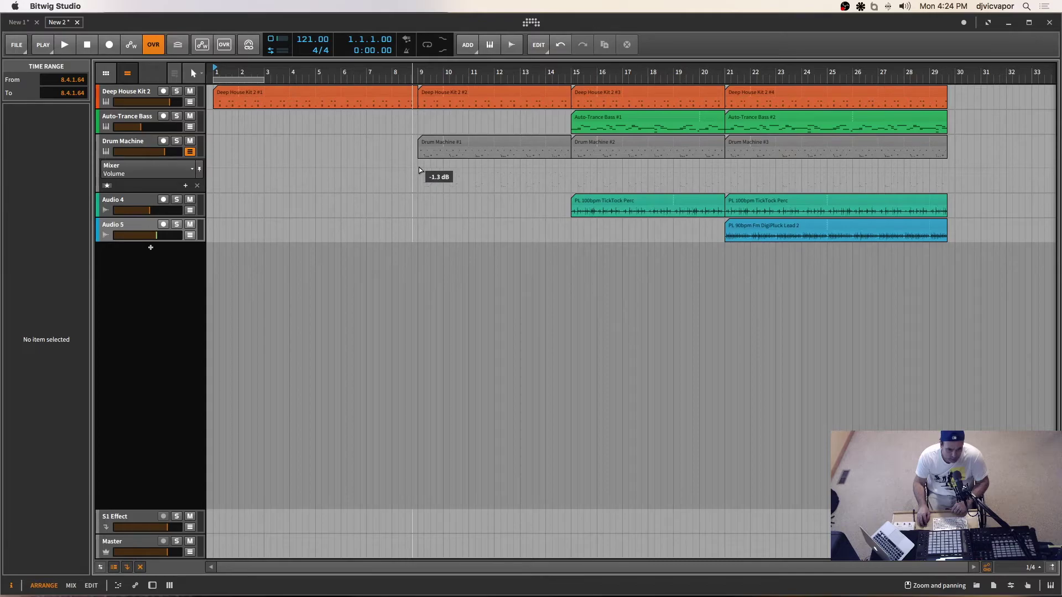
click(469, 168)
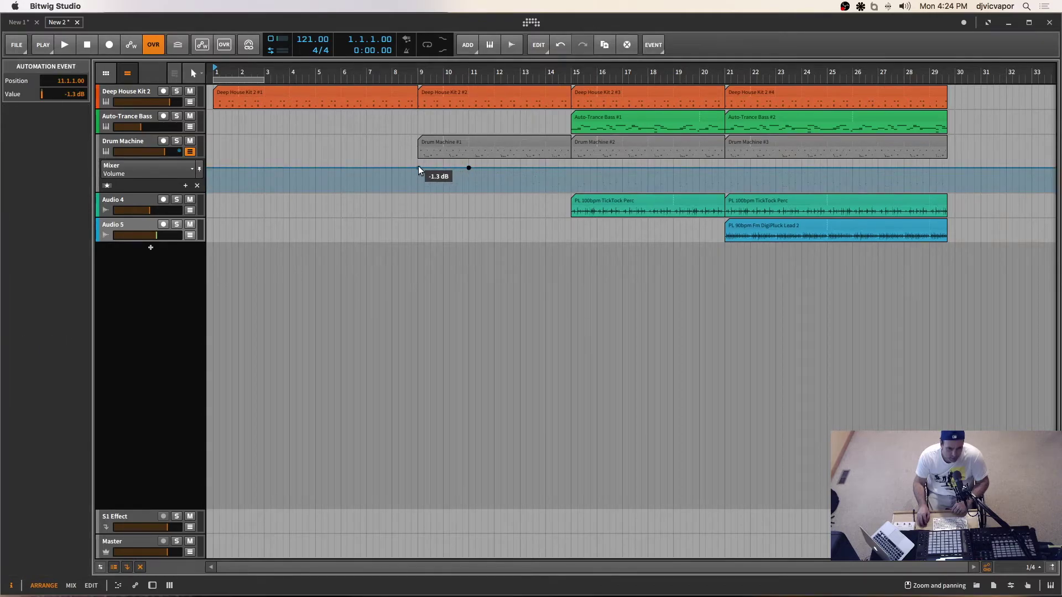
drag(418, 167, 418, 172)
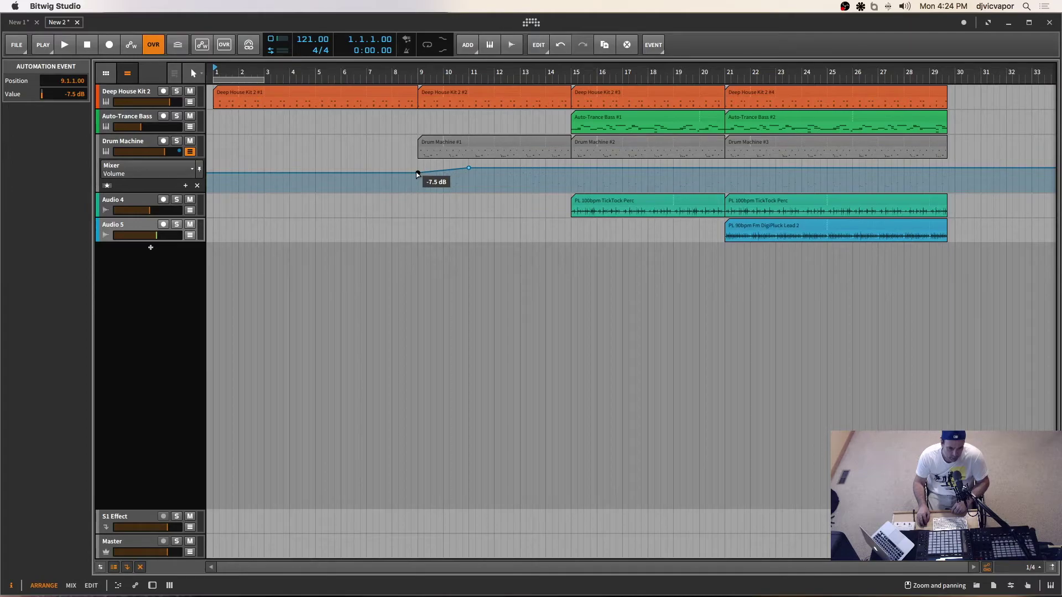
drag(418, 173, 418, 176)
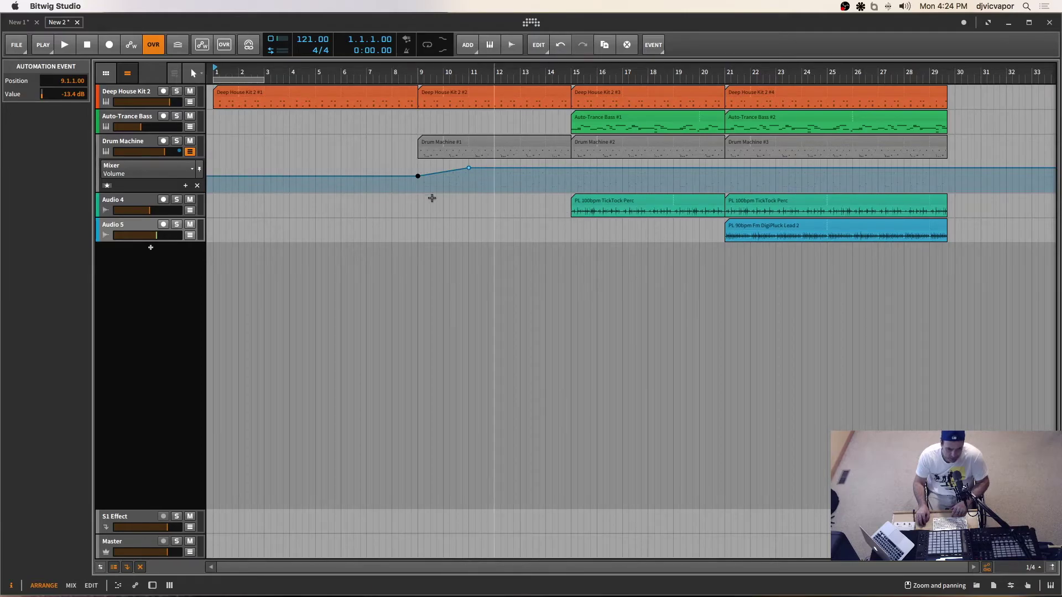
click(190, 152)
Draw an Audio 4 volume fade-in from -20.9 dB at bar 14.4 up to bar 16.
click(190, 177)
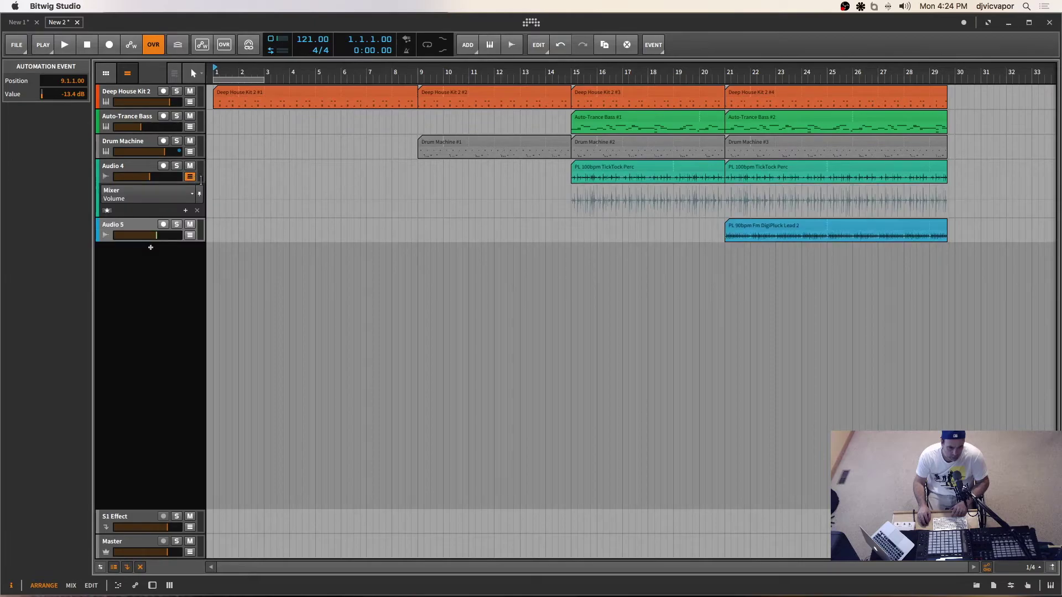
click(597, 200)
click(564, 204)
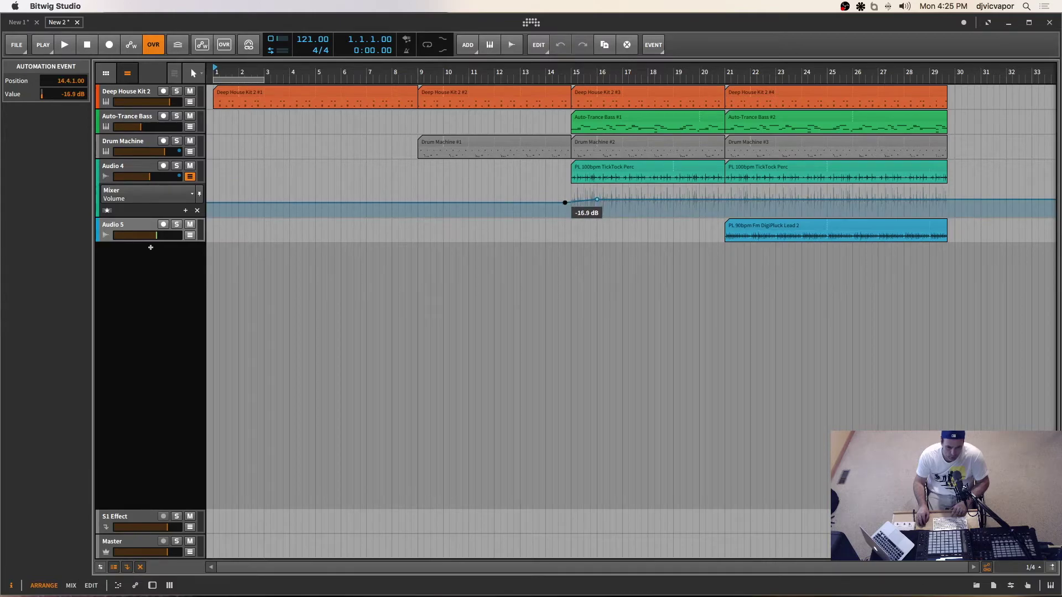
drag(558, 204, 558, 204)
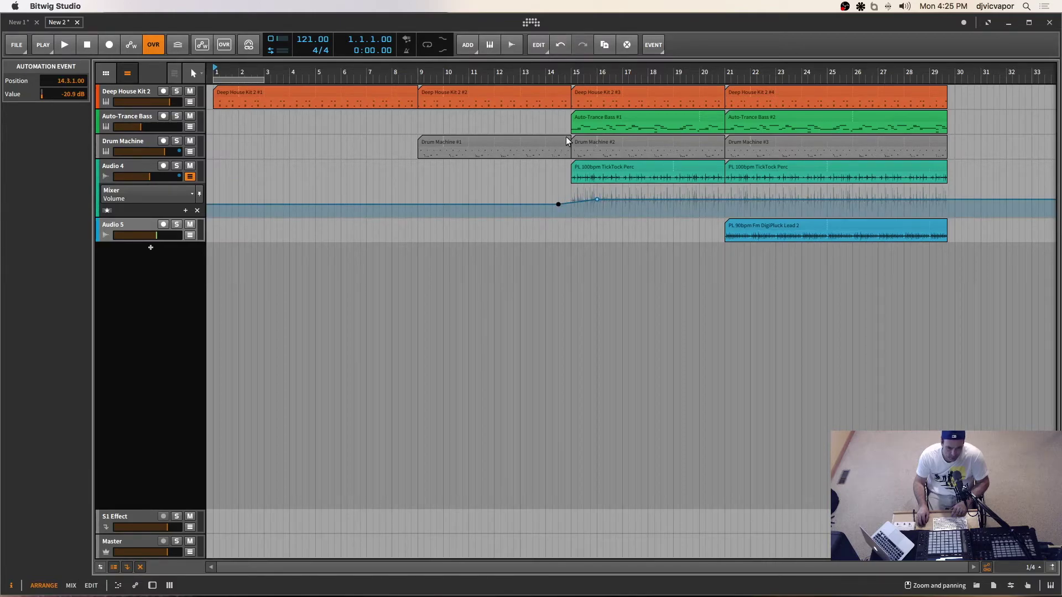
Draw an Auto-Trance Bass fade-in from -26.2 dB at bar 14.4 to bar 15.4, then hide the lanes.
click(191, 127)
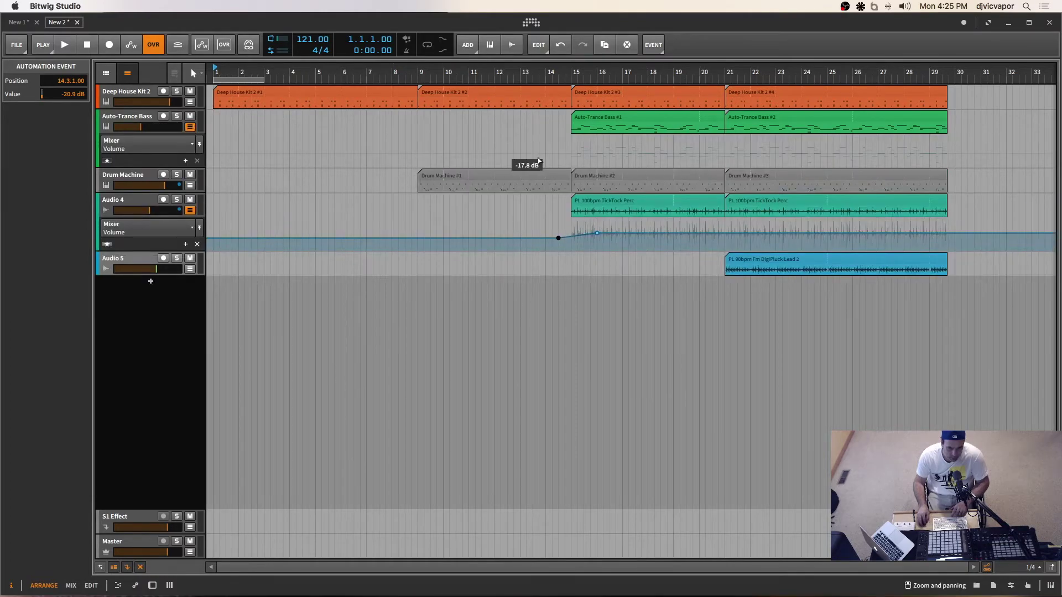
click(590, 153)
drag(564, 152, 565, 157)
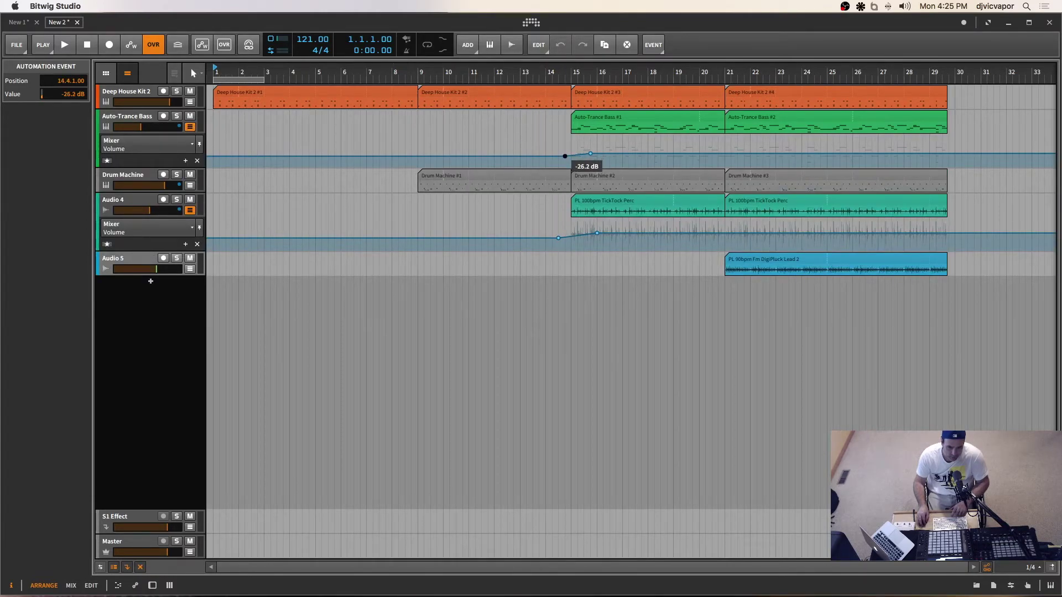
click(192, 127)
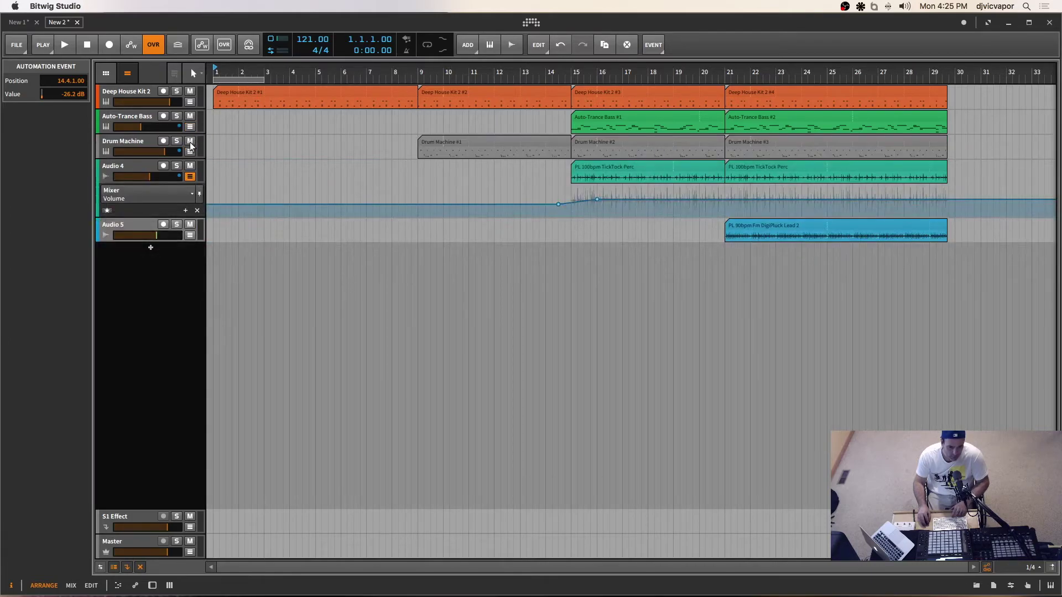
click(192, 177)
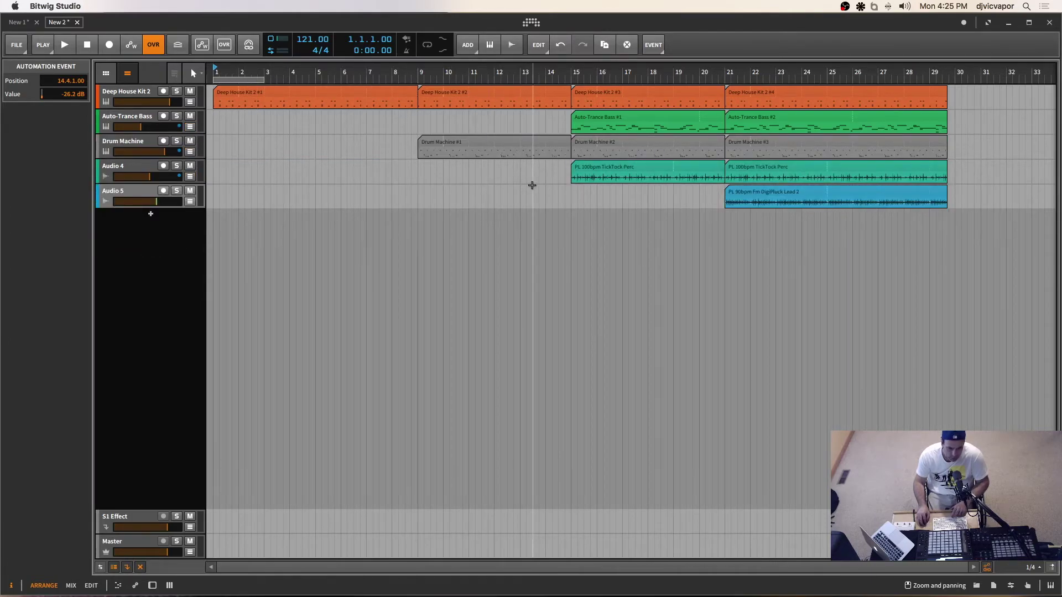
Draw an Audio 5 volume fade-in from -11.0 dB at bar 20.4 up to bar 21.5.
click(189, 201)
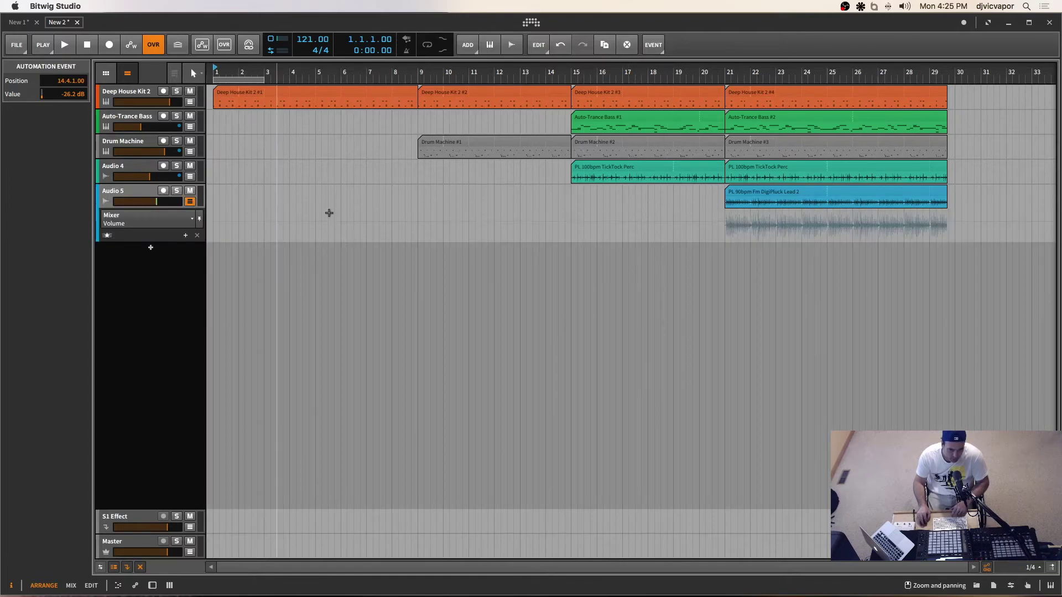
click(741, 223)
click(718, 224)
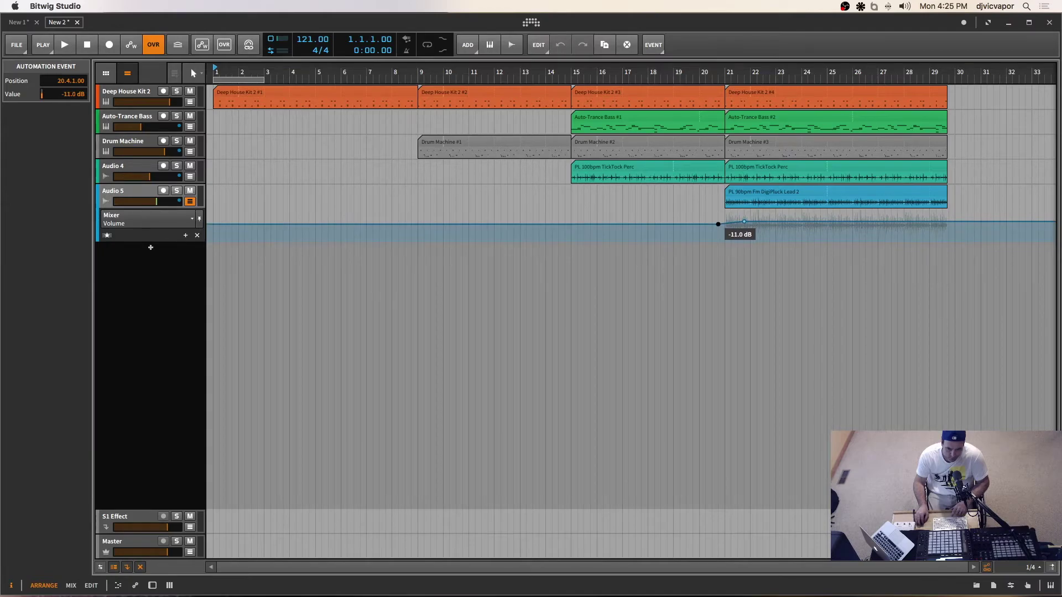
click(190, 202)
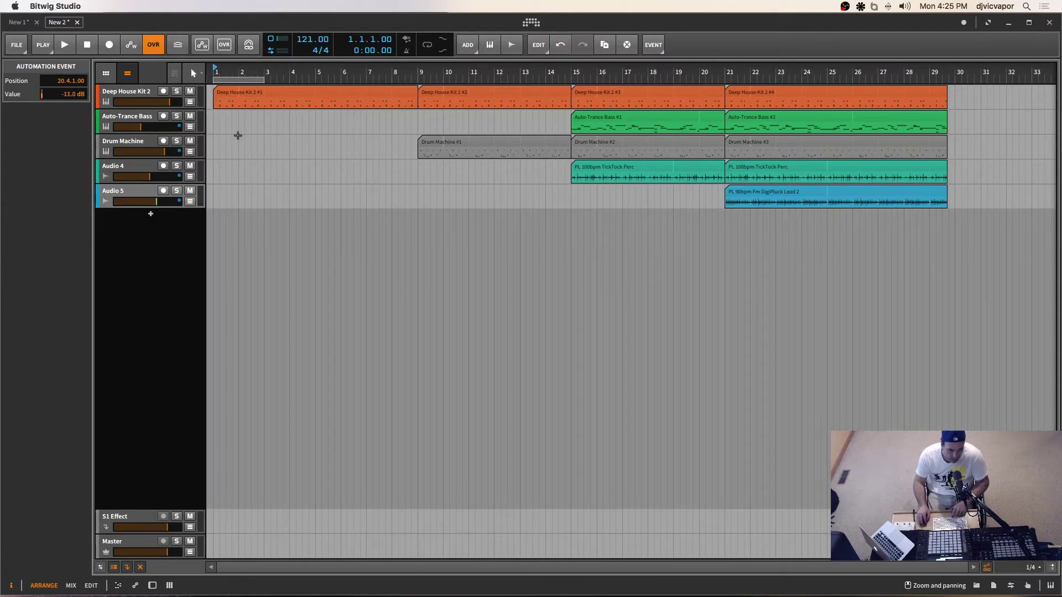
scroll(318, 96, down, 5)
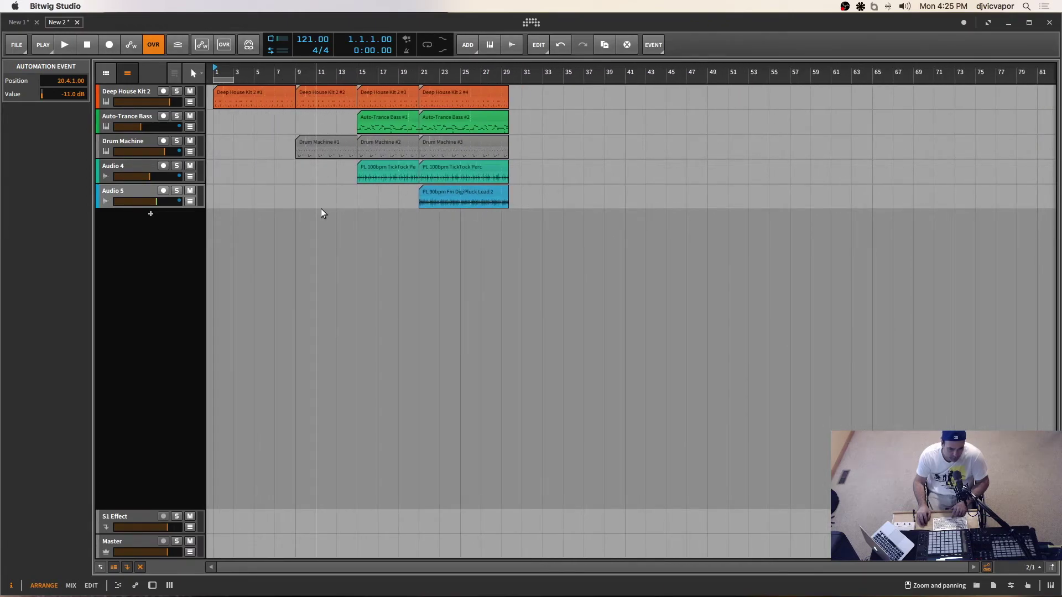
Play the arrangement through its fade-ins and stop near bar 24.
key(space)
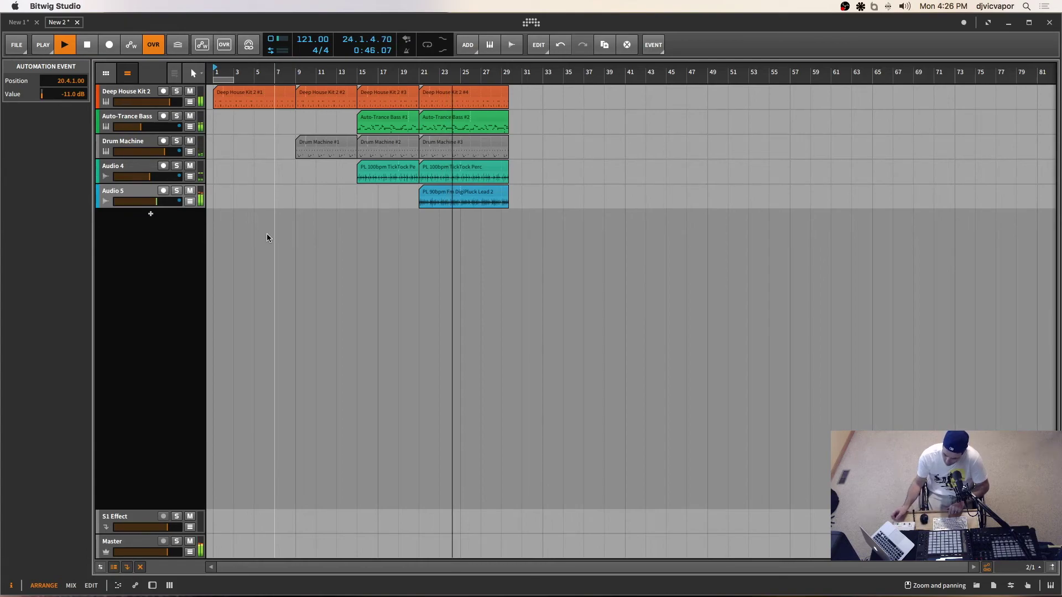
key(space)
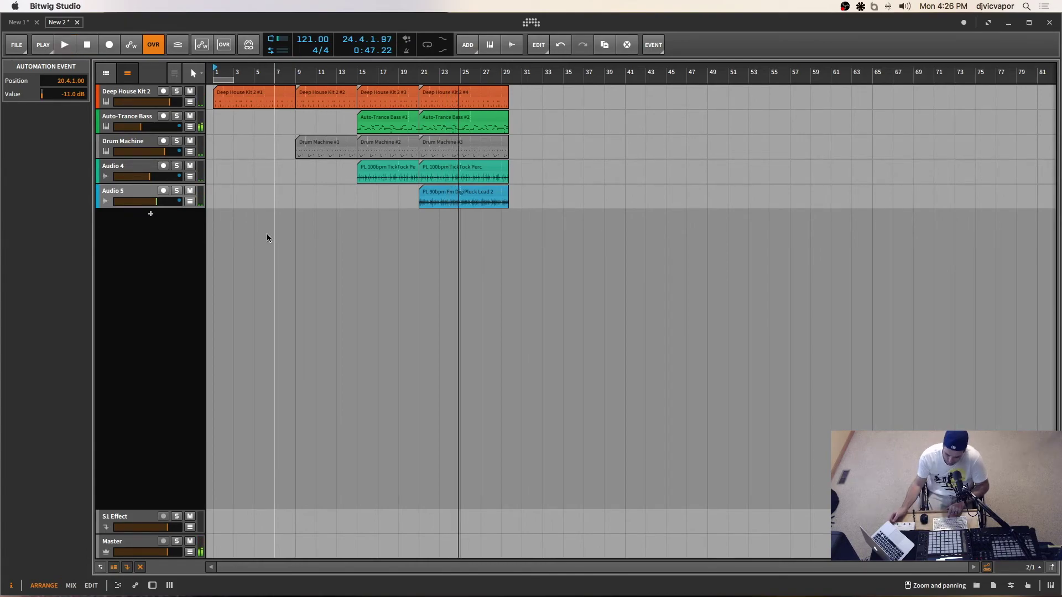